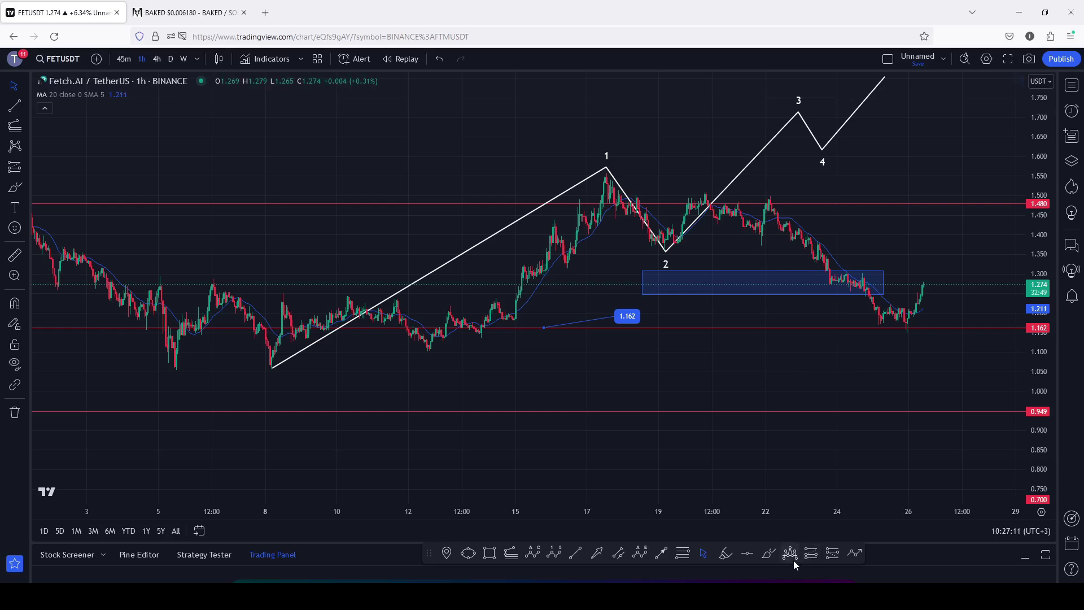
Brush a blue circle and a projected rise on the latest candles, then delete them
{"action": "left_click", "coordinate": [768, 555]}
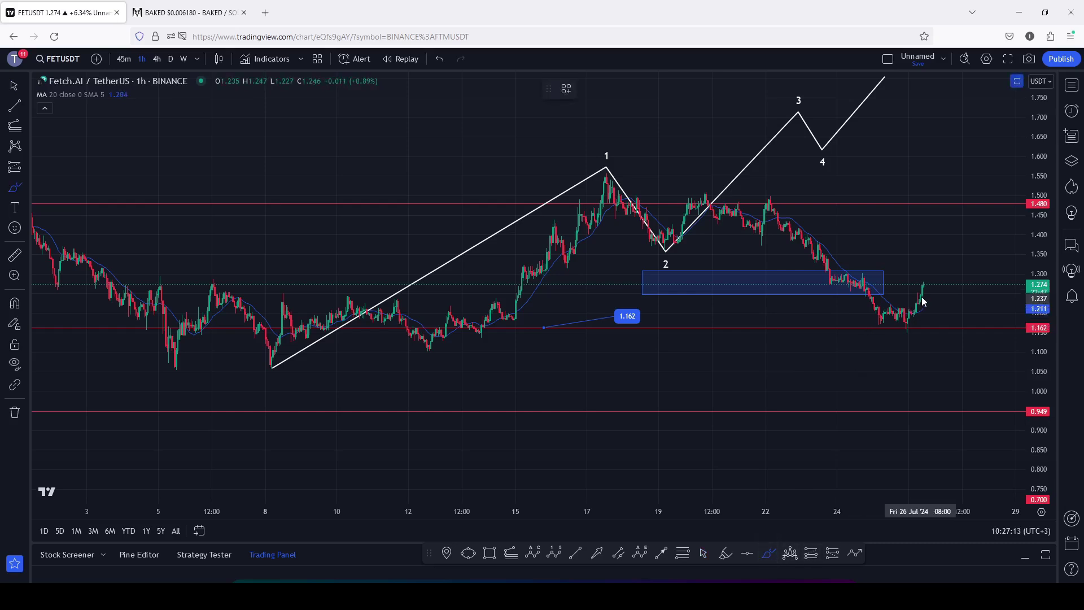
{"action": "mouse_move", "coordinate": [925, 294]}
{"action": "left_mouse_down"}
{"action": "mouse_move", "coordinate": [892, 297]}
{"action": "mouse_move", "coordinate": [892, 327]}
{"action": "mouse_move", "coordinate": [933, 327]}
{"action": "mouse_move", "coordinate": [939, 305]}
{"action": "mouse_move", "coordinate": [912, 287]}
{"action": "left_mouse_up"}
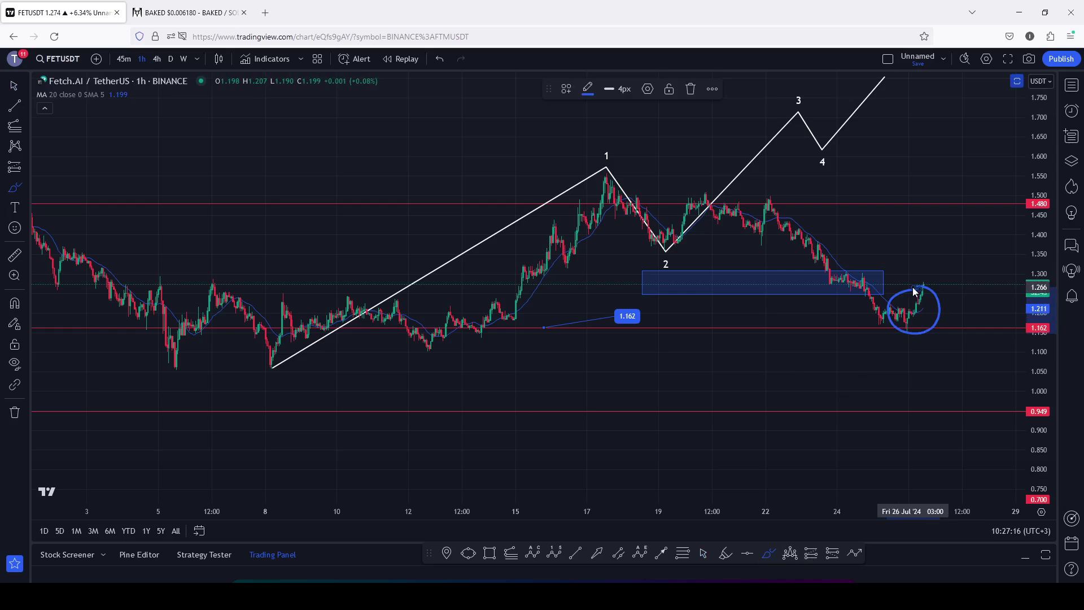
{"action": "left_click", "coordinate": [689, 90]}
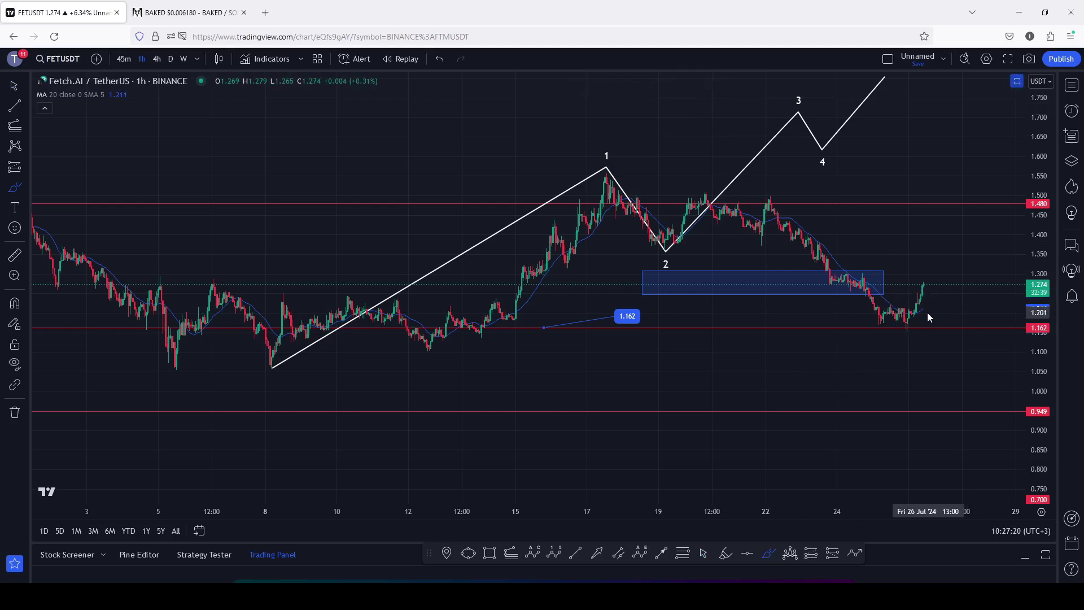
{"action": "mouse_move", "coordinate": [924, 310]}
{"action": "left_mouse_down"}
{"action": "mouse_move", "coordinate": [890, 313]}
{"action": "mouse_move", "coordinate": [907, 346]}
{"action": "mouse_move", "coordinate": [939, 317]}
{"action": "mouse_move", "coordinate": [916, 305]}
{"action": "mouse_move", "coordinate": [936, 165]}
{"action": "mouse_move", "coordinate": [956, 202]}
{"action": "mouse_move", "coordinate": [973, 127]}
{"action": "left_mouse_up"}
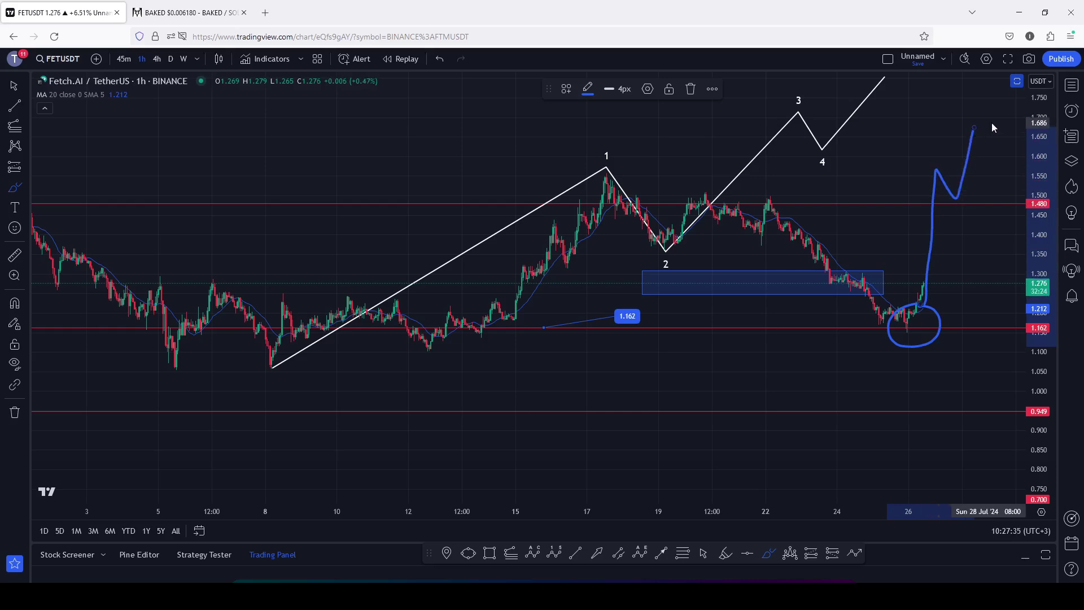
{"action": "left_click", "coordinate": [691, 91]}
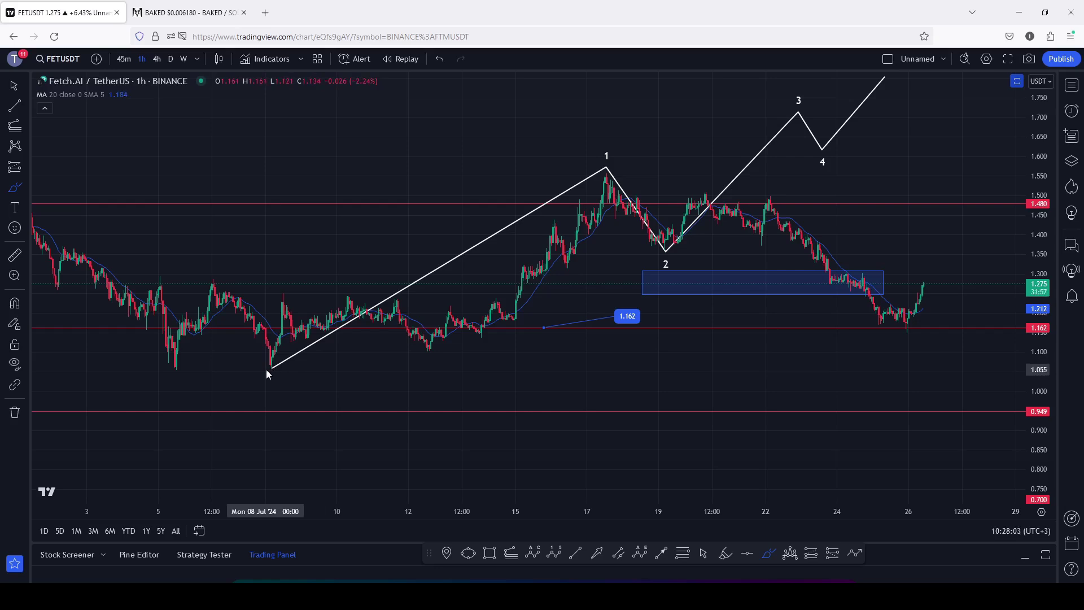
Sketch the rise from the July 8 low to peak 1 and circle wave 2, then remove the sketches
{"action": "mouse_move", "coordinate": [269, 367]}
{"action": "left_mouse_down"}
{"action": "mouse_move", "coordinate": [332, 292]}
{"action": "mouse_move", "coordinate": [418, 339]}
{"action": "mouse_move", "coordinate": [504, 275]}
{"action": "left_mouse_up"}
{"action": "mouse_move", "coordinate": [552, 212]}
{"action": "left_mouse_down"}
{"action": "mouse_move", "coordinate": [587, 172]}
{"action": "mouse_move", "coordinate": [608, 177]}
{"action": "left_mouse_up"}
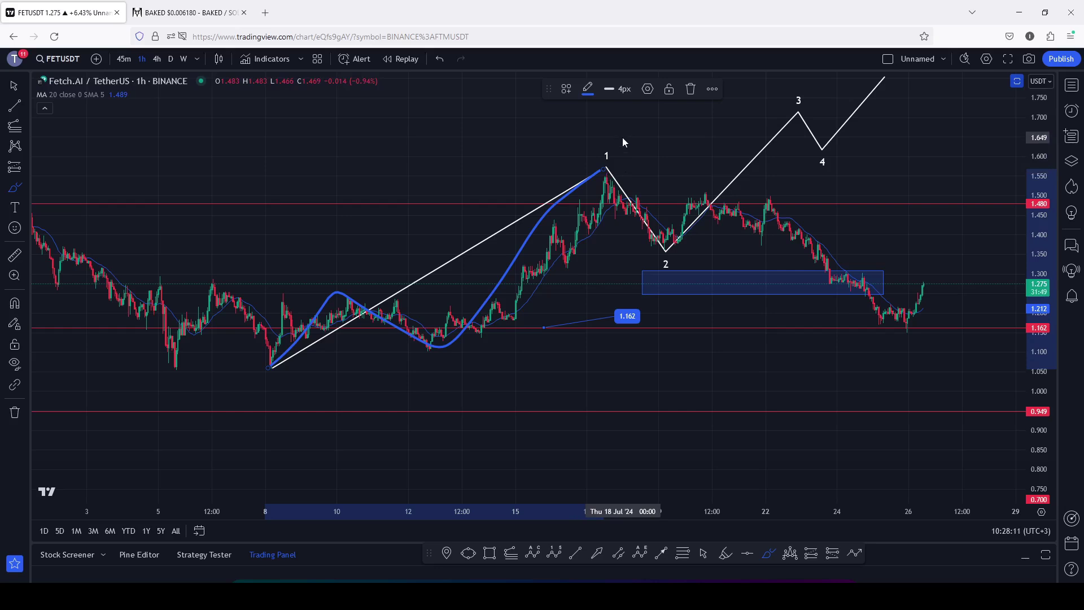
{"action": "mouse_move", "coordinate": [619, 136]}
{"action": "left_mouse_down"}
{"action": "mouse_move", "coordinate": [600, 134]}
{"action": "mouse_move", "coordinate": [564, 164]}
{"action": "mouse_move", "coordinate": [595, 196]}
{"action": "mouse_move", "coordinate": [636, 176]}
{"action": "mouse_move", "coordinate": [631, 145]}
{"action": "mouse_move", "coordinate": [612, 138]}
{"action": "left_mouse_up"}
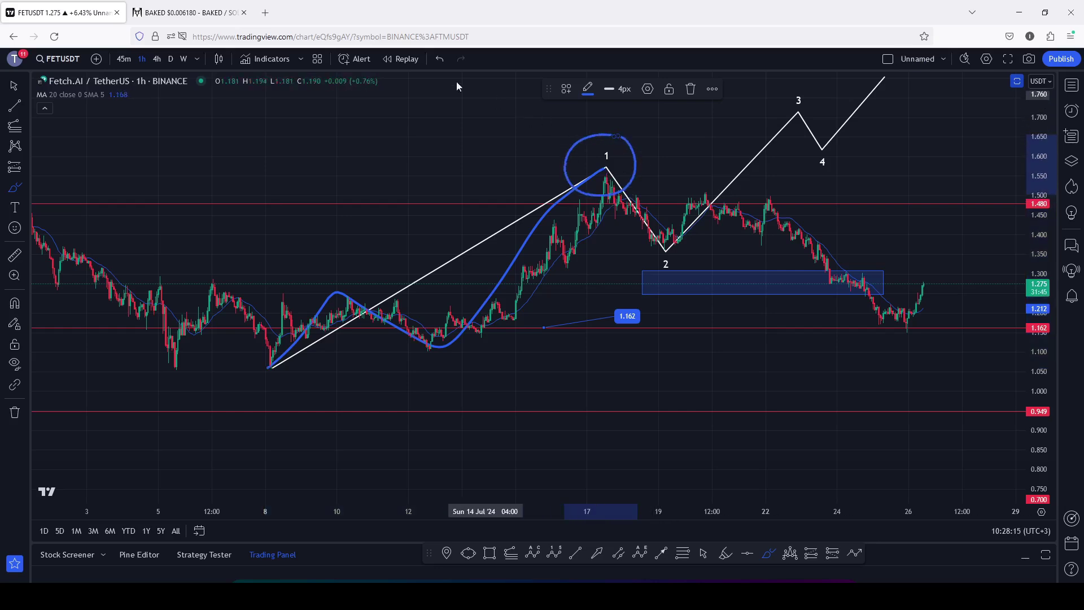
{"action": "left_click", "coordinate": [441, 60]}
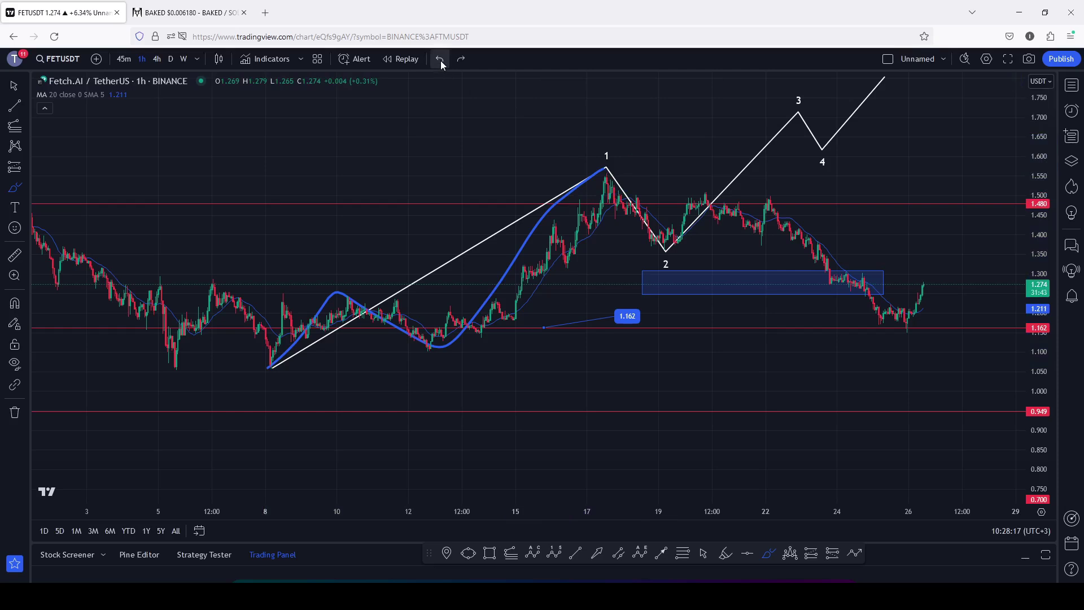
{"action": "left_click", "coordinate": [440, 60]}
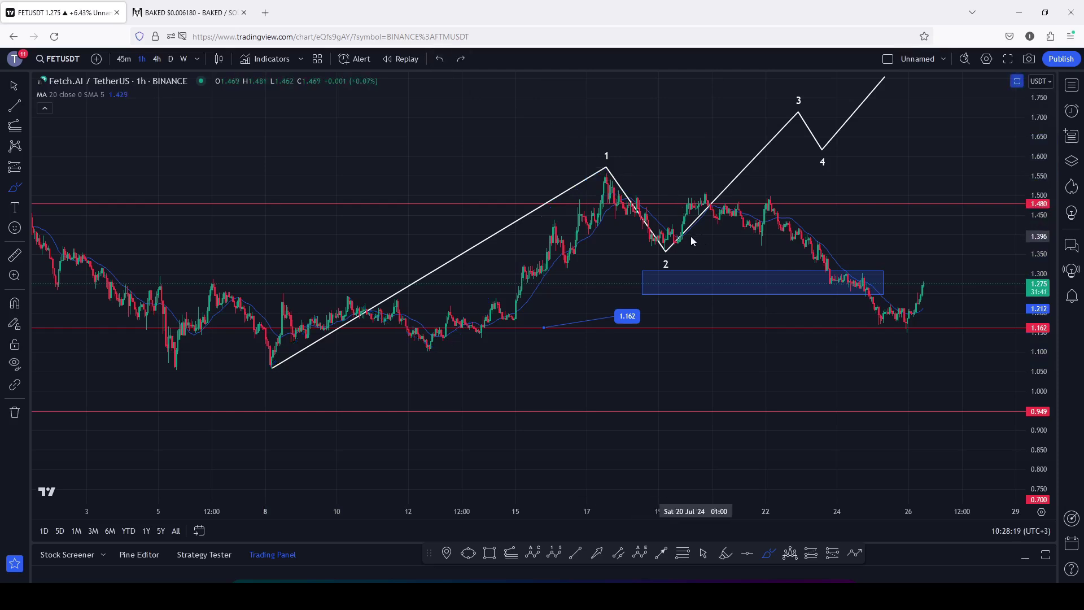
{"action": "mouse_move", "coordinate": [690, 232]}
{"action": "left_mouse_down"}
{"action": "mouse_move", "coordinate": [677, 223]}
{"action": "mouse_move", "coordinate": [644, 237]}
{"action": "mouse_move", "coordinate": [693, 274]}
{"action": "mouse_move", "coordinate": [713, 248]}
{"action": "mouse_move", "coordinate": [690, 225]}
{"action": "left_mouse_up"}
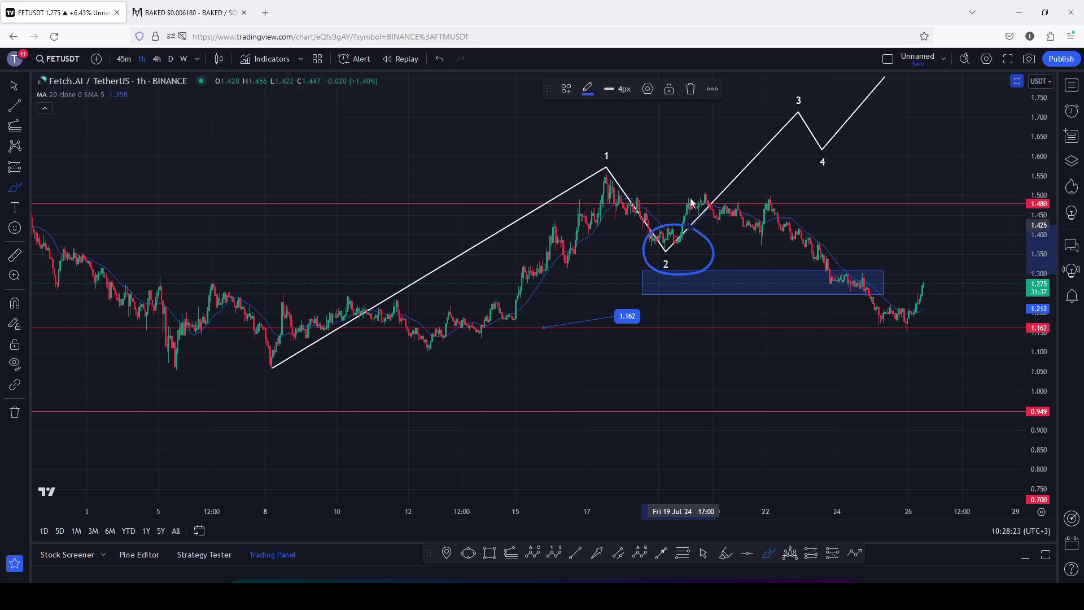
{"action": "left_click", "coordinate": [689, 89]}
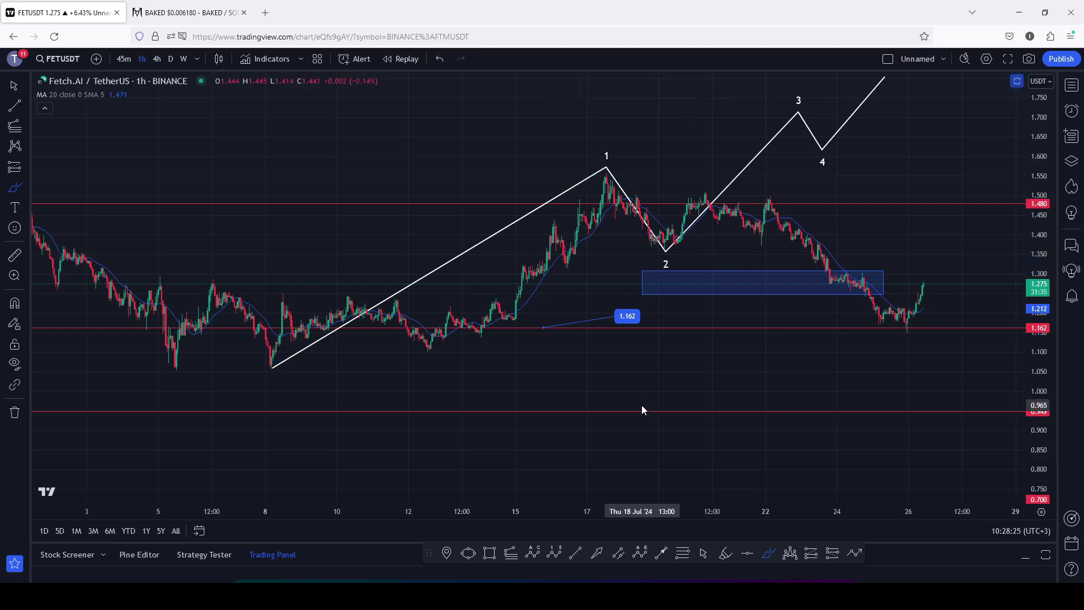
Draw a Fib retracement from the 1.057 July 8 low to the 1.558 peak, placing 0.618 at 1.248
{"action": "left_click", "coordinate": [684, 554]}
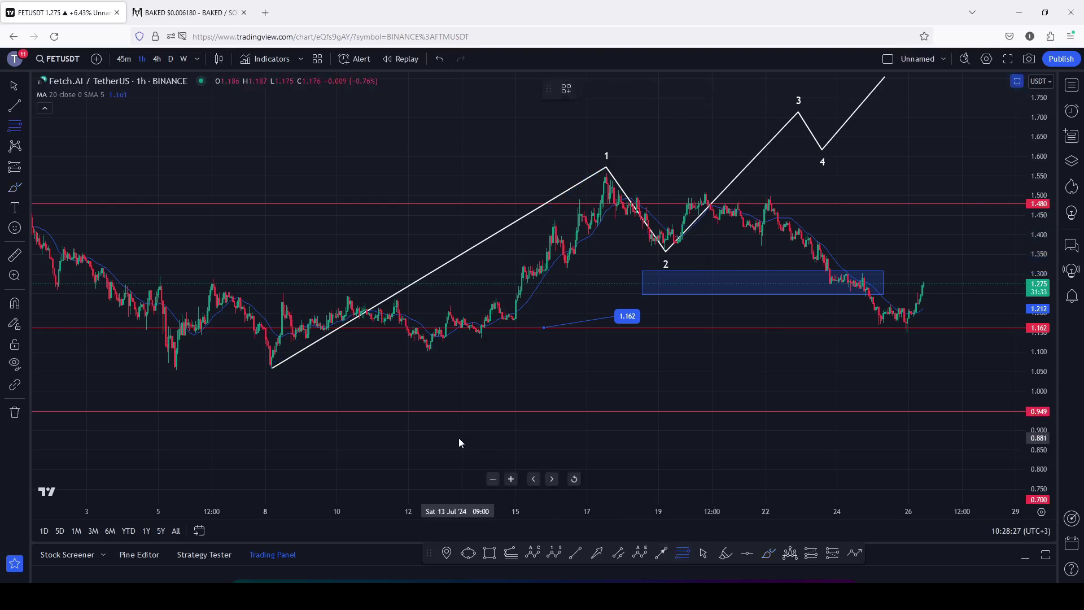
{"action": "left_click", "coordinate": [270, 368]}
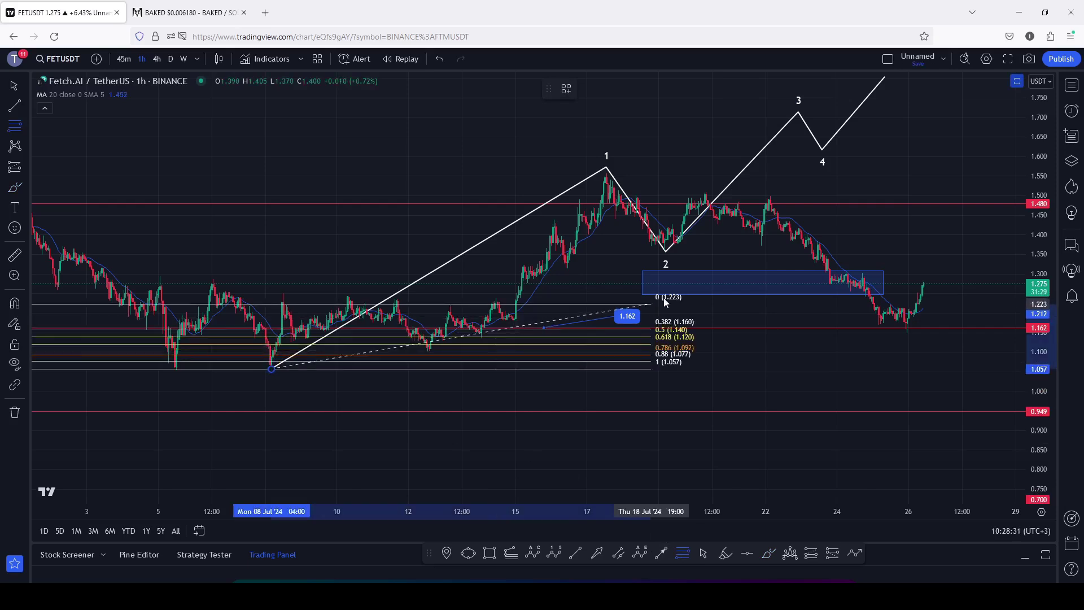
{"action": "left_click", "coordinate": [931, 174]}
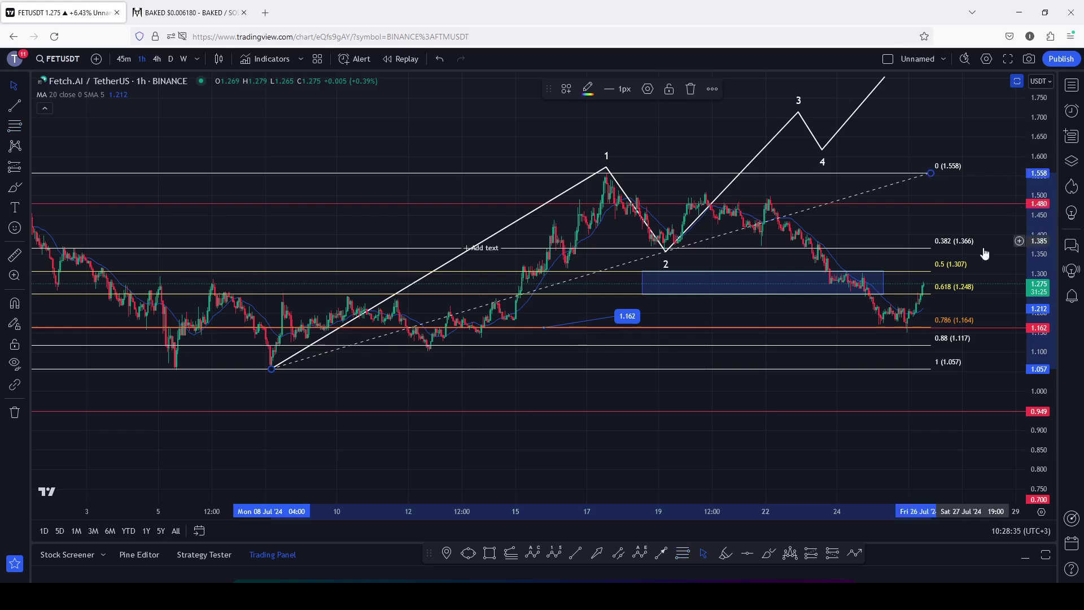
{"action": "left_click", "coordinate": [957, 252]}
{"action": "scroll", "coordinate": [958, 252], "scroll_direction": "right", "scroll_amount": 2}
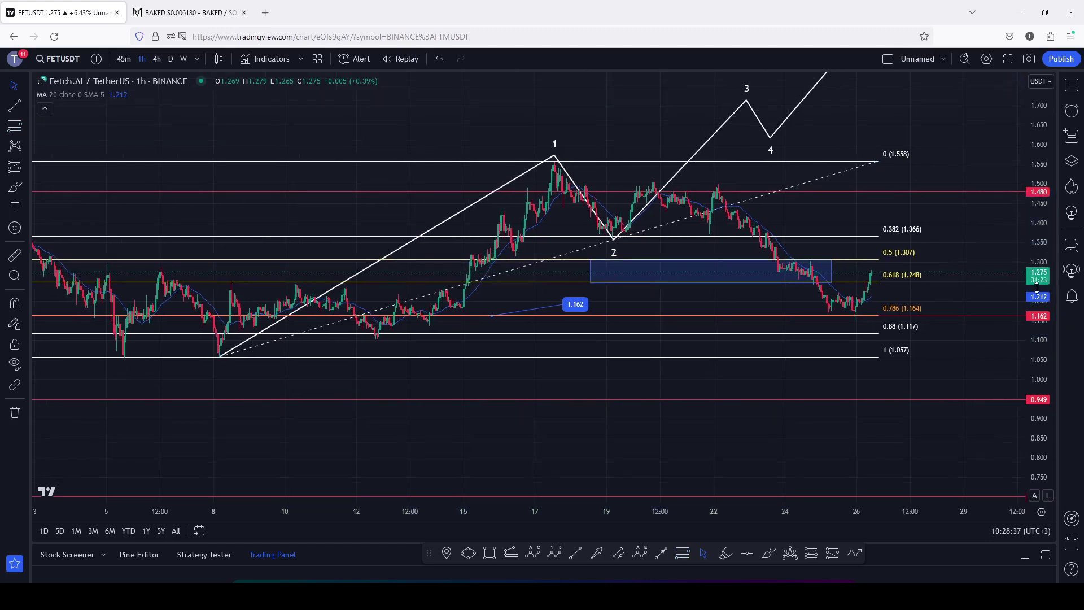
{"action": "scroll", "coordinate": [1037, 288], "scroll_direction": "up", "scroll_amount": 5}
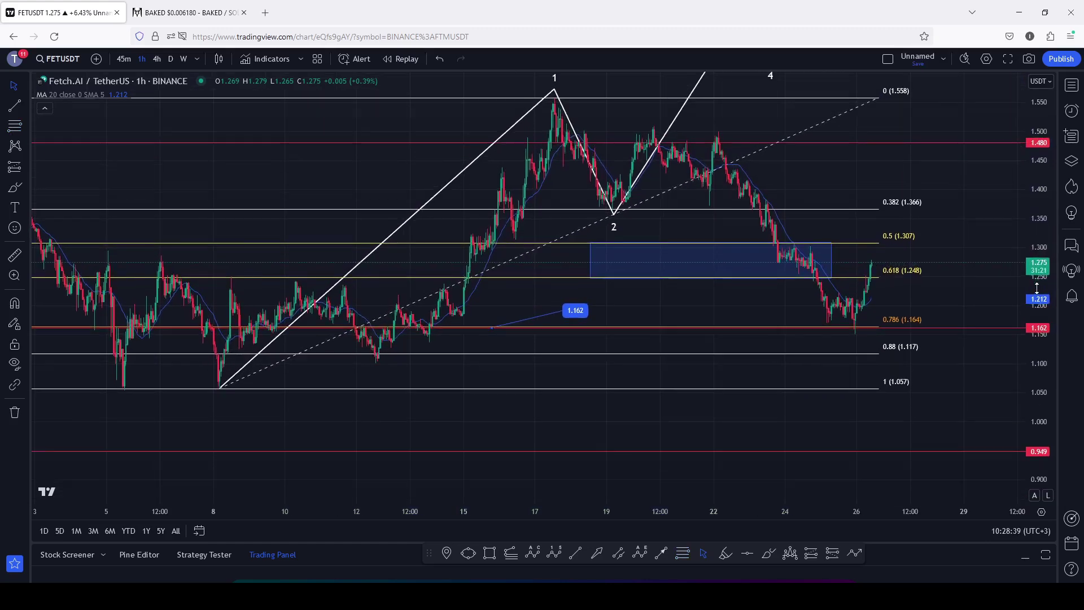
{"action": "scroll", "coordinate": [1036, 288], "scroll_direction": "up", "scroll_amount": 3}
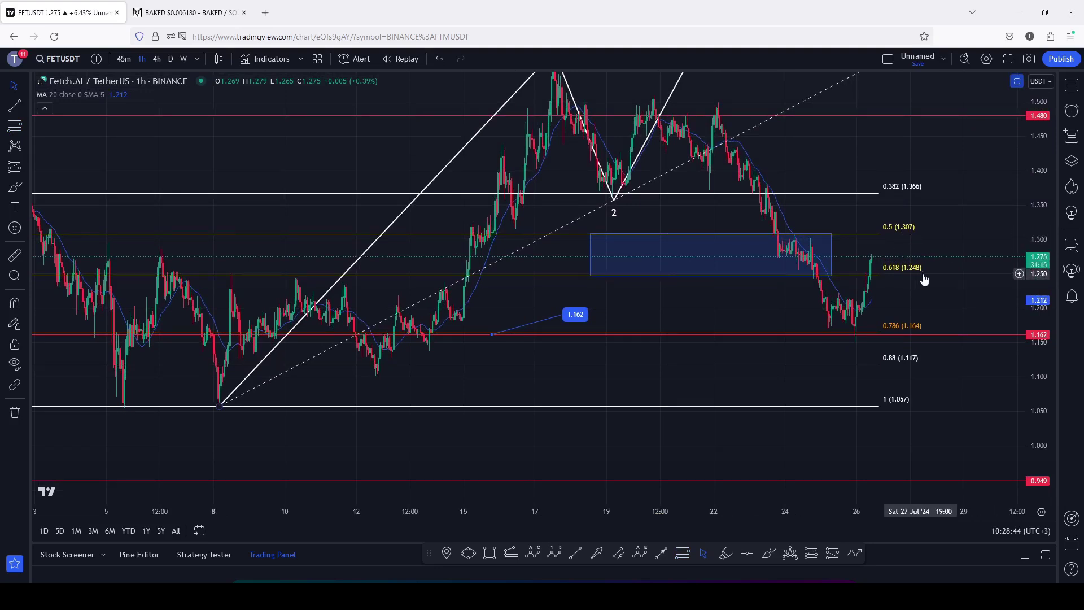
Resize the blue zone to span roughly 20–26 July, reaching down to the 1.162 line
{"action": "left_click_drag", "start_coordinate": [831, 254], "coordinate": [857, 254]}
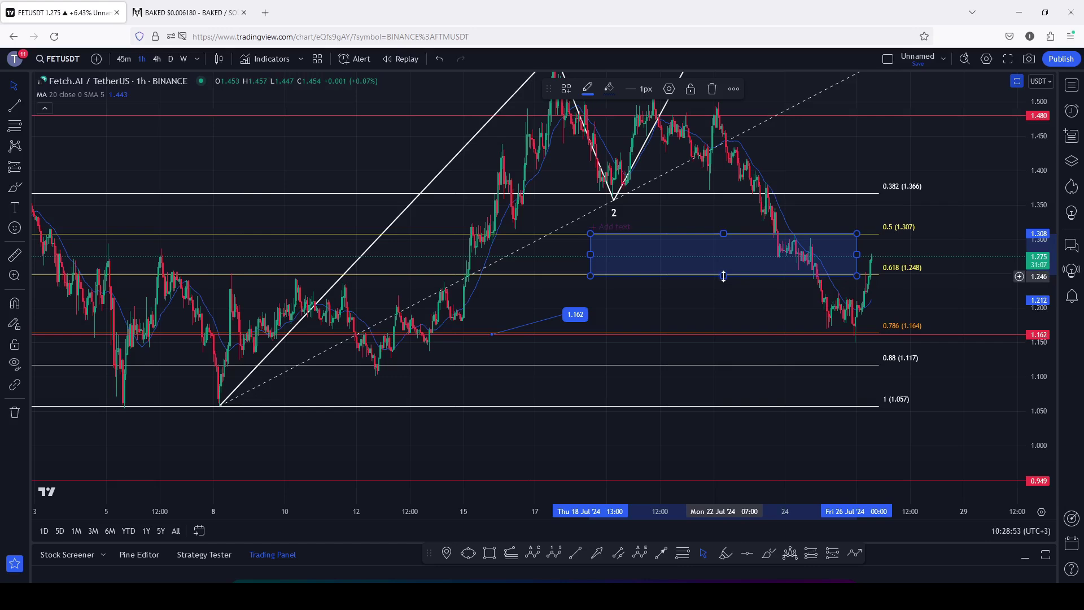
{"action": "left_click_drag", "start_coordinate": [723, 276], "coordinate": [734, 334]}
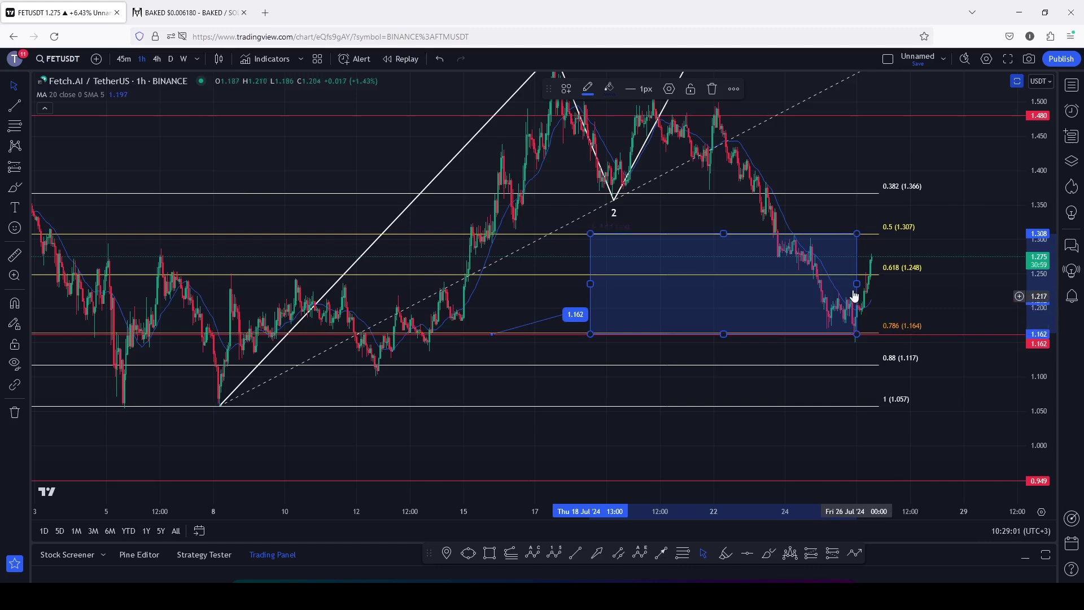
{"action": "left_click_drag", "start_coordinate": [857, 284], "coordinate": [864, 289]}
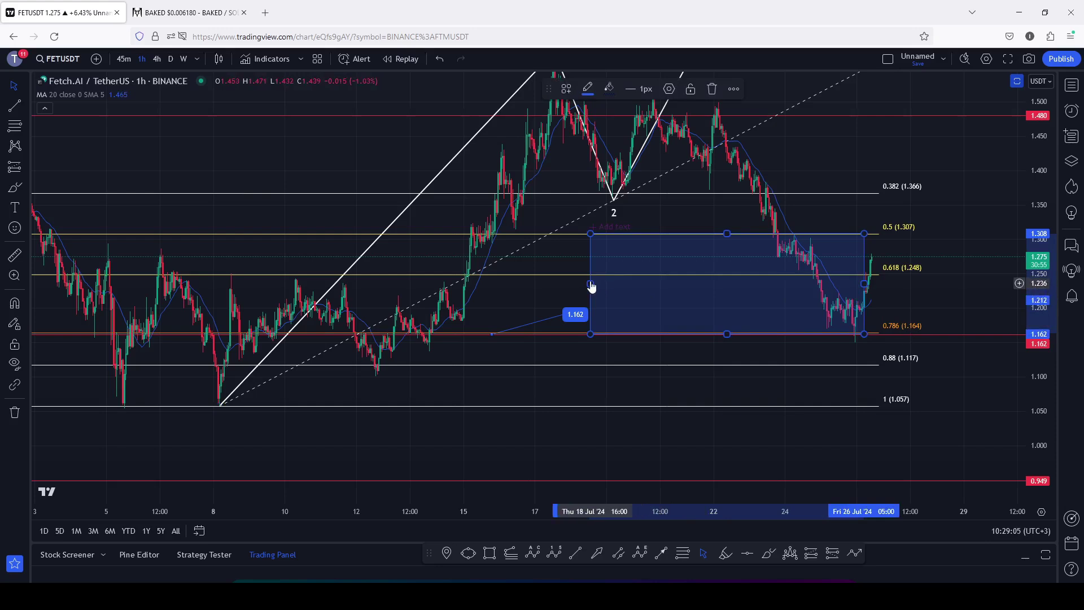
{"action": "left_click_drag", "start_coordinate": [590, 283], "coordinate": [639, 292]}
Move wave point 2 down inside the blue zone and reframe the waves
{"action": "left_click_drag", "start_coordinate": [612, 199], "coordinate": [717, 314]}
{"action": "left_click_drag", "start_coordinate": [885, 155], "coordinate": [816, 224]}
{"action": "scroll", "coordinate": [1018, 199], "scroll_direction": "down", "scroll_amount": 5}
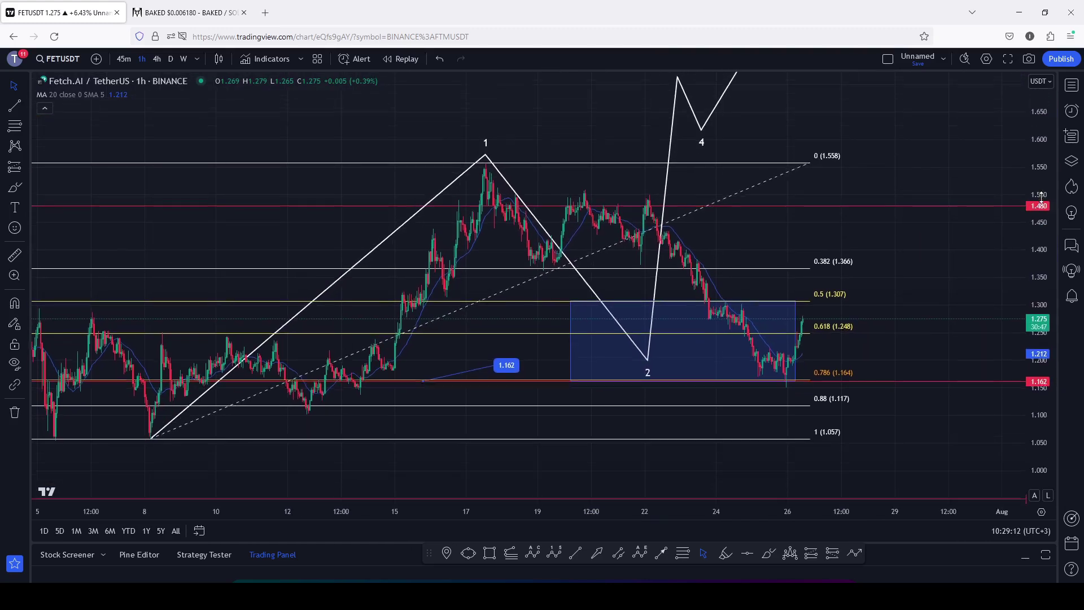
Delete the Fib retracement and reposition waves 4, 3 and 5 near 1.565, 1.688 and 1.803
{"action": "left_click", "coordinate": [805, 180]}
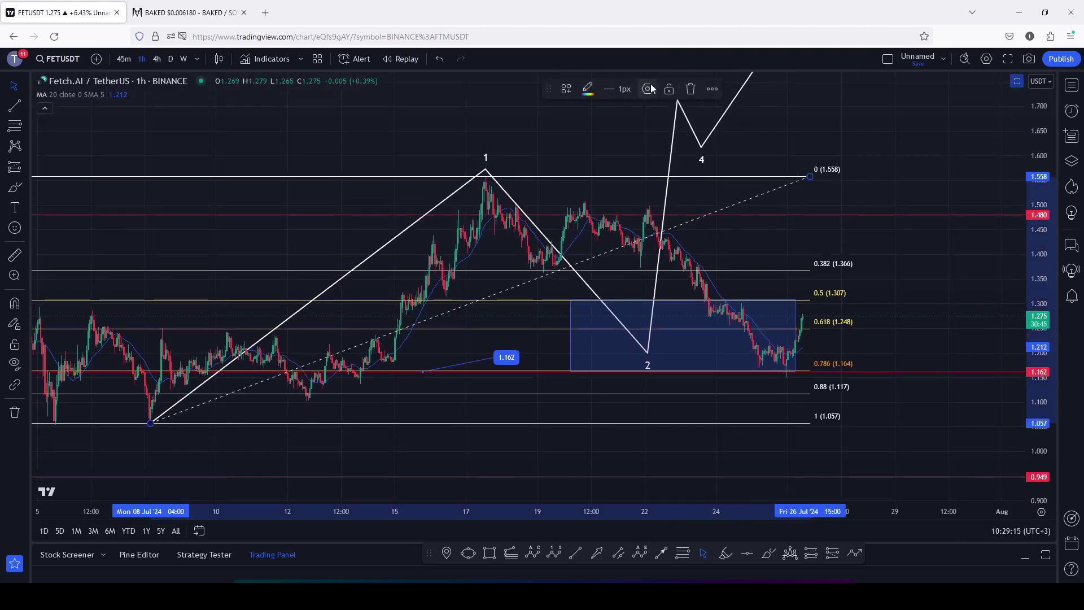
{"action": "left_click", "coordinate": [689, 90]}
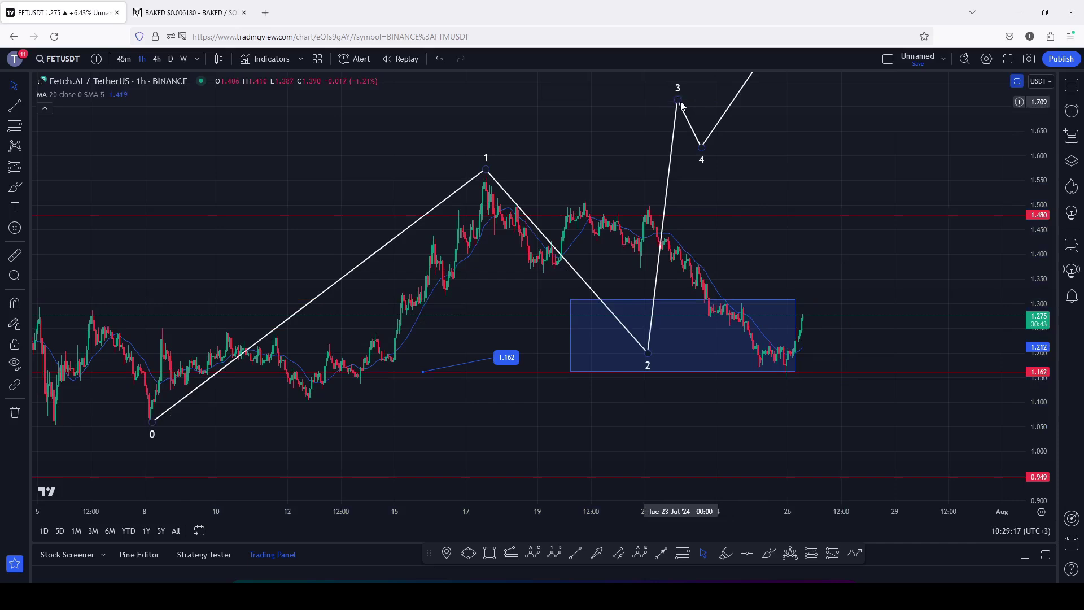
{"action": "left_click_drag", "start_coordinate": [700, 148], "coordinate": [825, 173]}
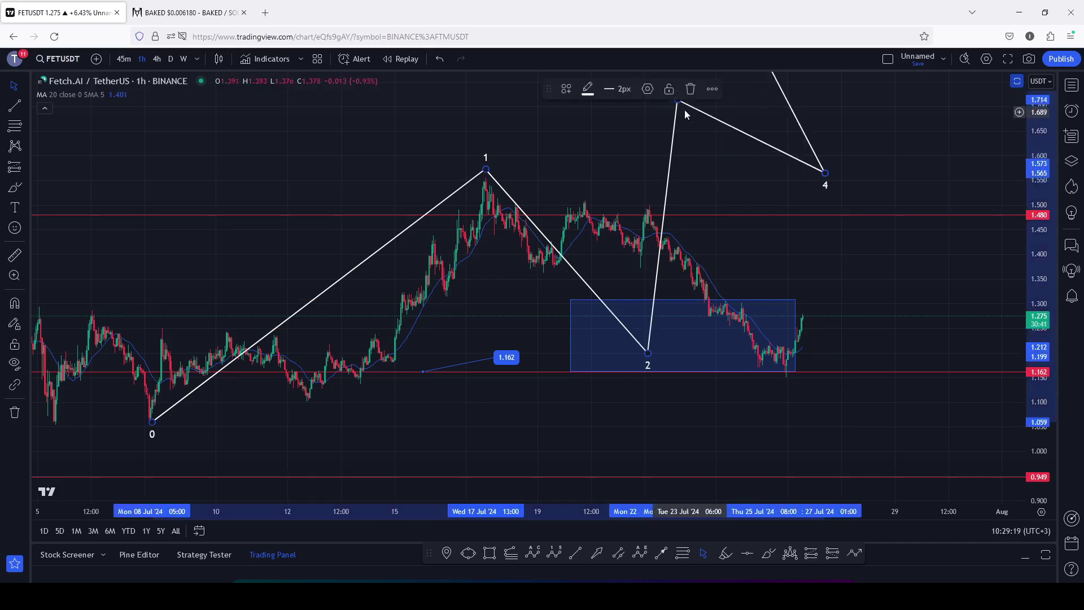
{"action": "left_click_drag", "start_coordinate": [678, 103], "coordinate": [757, 114]}
{"action": "left_click_drag", "start_coordinate": [933, 170], "coordinate": [816, 216]}
{"action": "left_click_drag", "start_coordinate": [693, 100], "coordinate": [965, 128]}
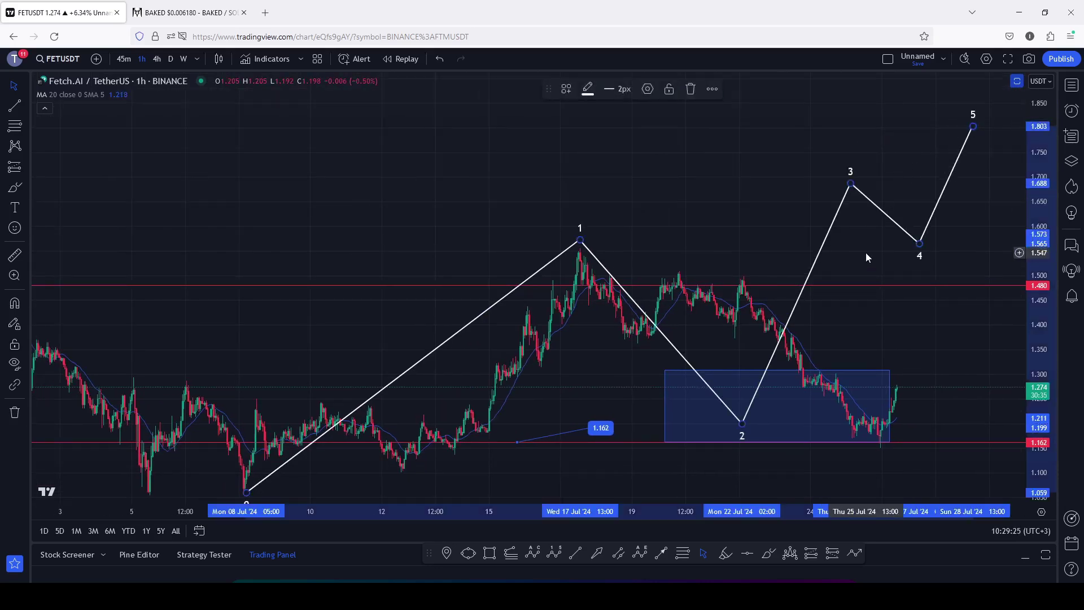
{"action": "left_click_drag", "start_coordinate": [866, 252], "coordinate": [832, 186]}
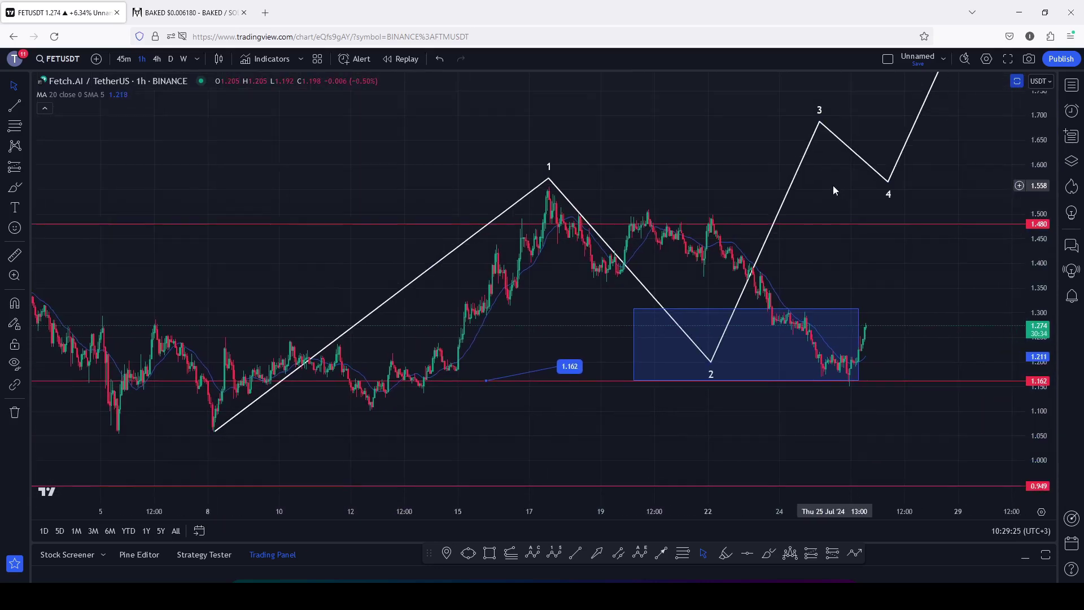
Draw a trend-based Fib extension from the wave low through peak 1 to 1.149, showing 1.618 at 1.961
{"action": "left_click", "coordinate": [511, 553]}
{"action": "left_click", "coordinate": [212, 433]}
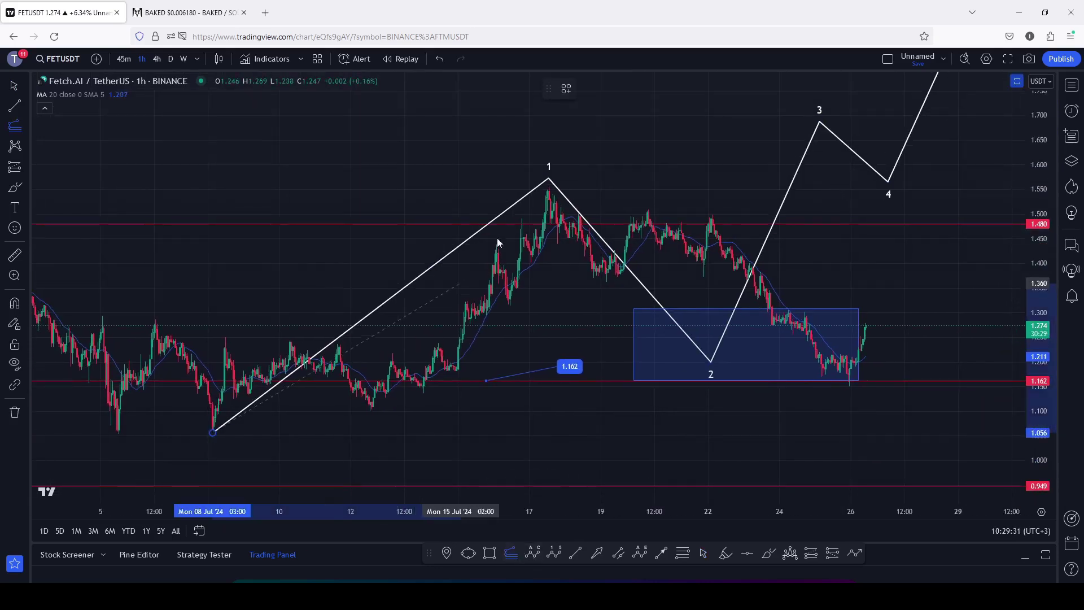
{"action": "left_click", "coordinate": [548, 185]}
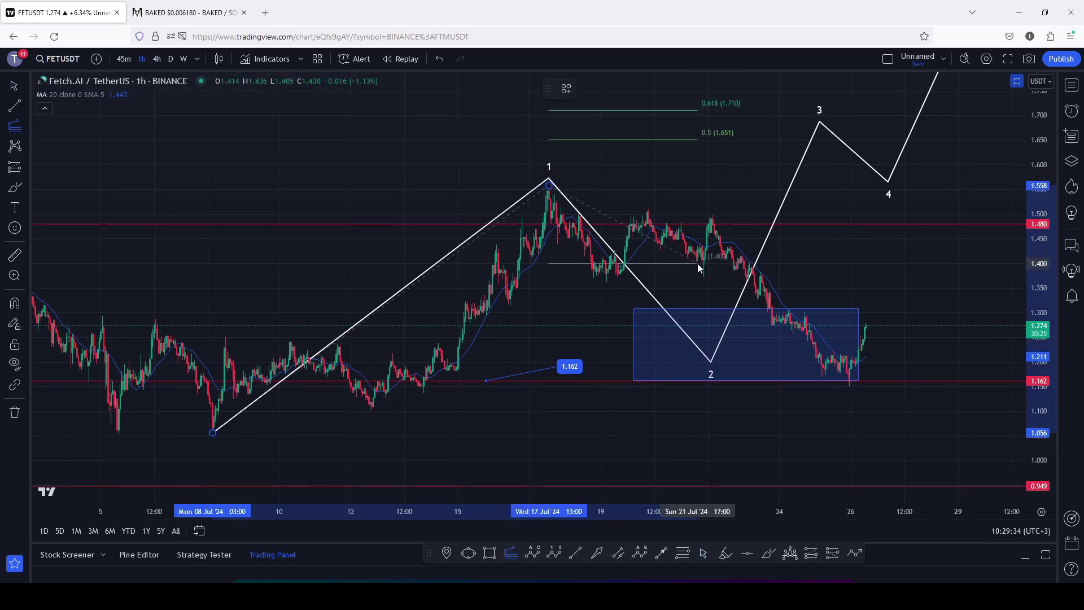
{"action": "left_click", "coordinate": [946, 387]}
{"action": "left_click_drag", "start_coordinate": [944, 309], "coordinate": [924, 354]}
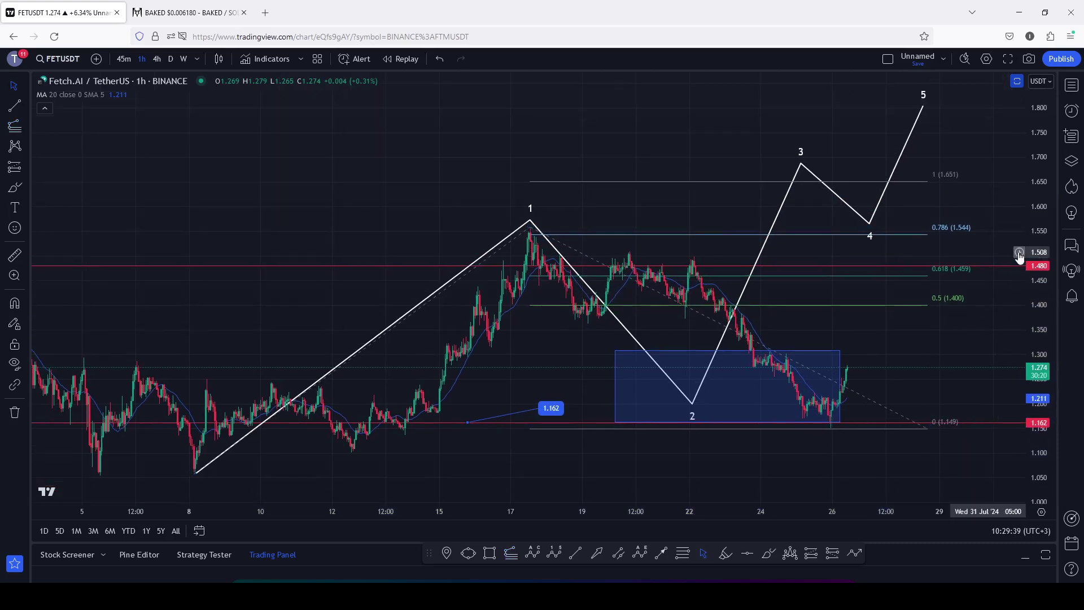
{"action": "left_click_drag", "start_coordinate": [1043, 230], "coordinate": [1044, 244]}
{"action": "left_click_drag", "start_coordinate": [989, 186], "coordinate": [961, 215]}
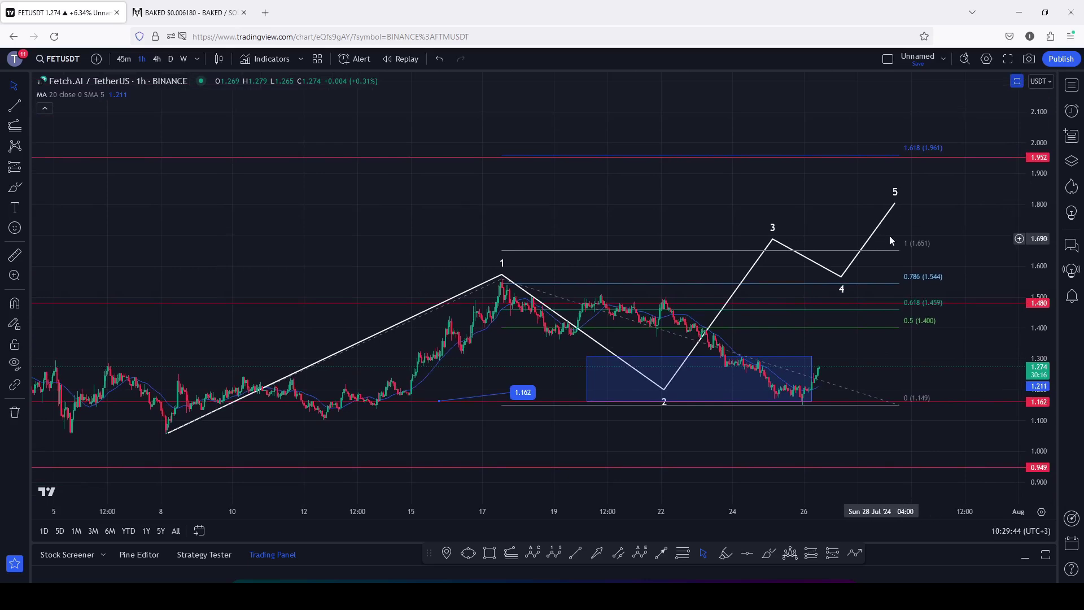
Raise wave 3 to about 1.968, wave 4 to about 1.675 and wave 5 to about 2.09
{"action": "left_click", "coordinate": [778, 228]}
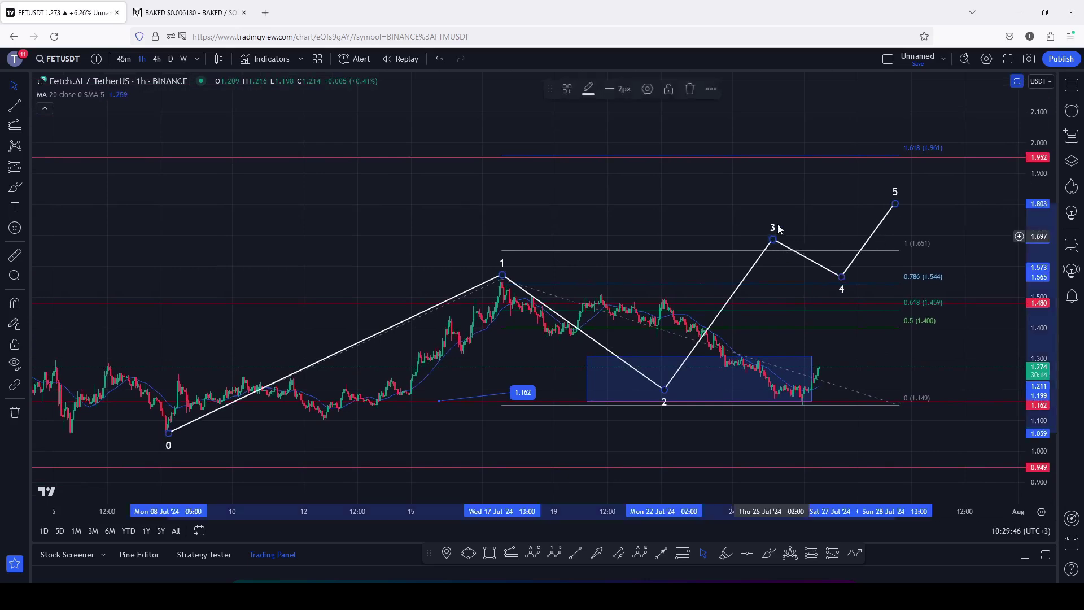
{"action": "left_click_drag", "start_coordinate": [778, 229], "coordinate": [800, 155]}
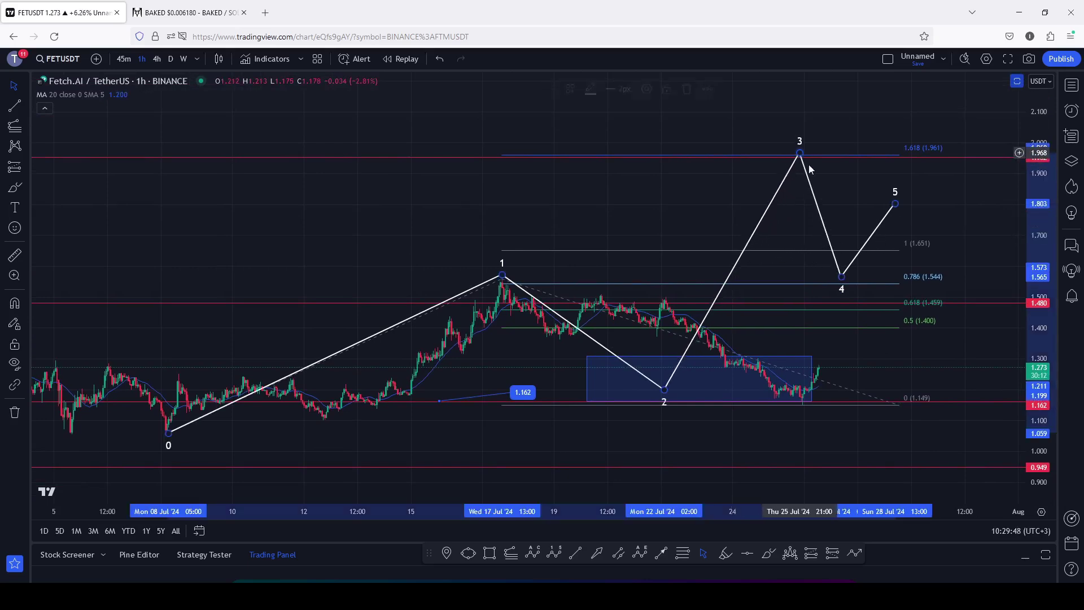
{"action": "left_click_drag", "start_coordinate": [841, 276], "coordinate": [846, 257]}
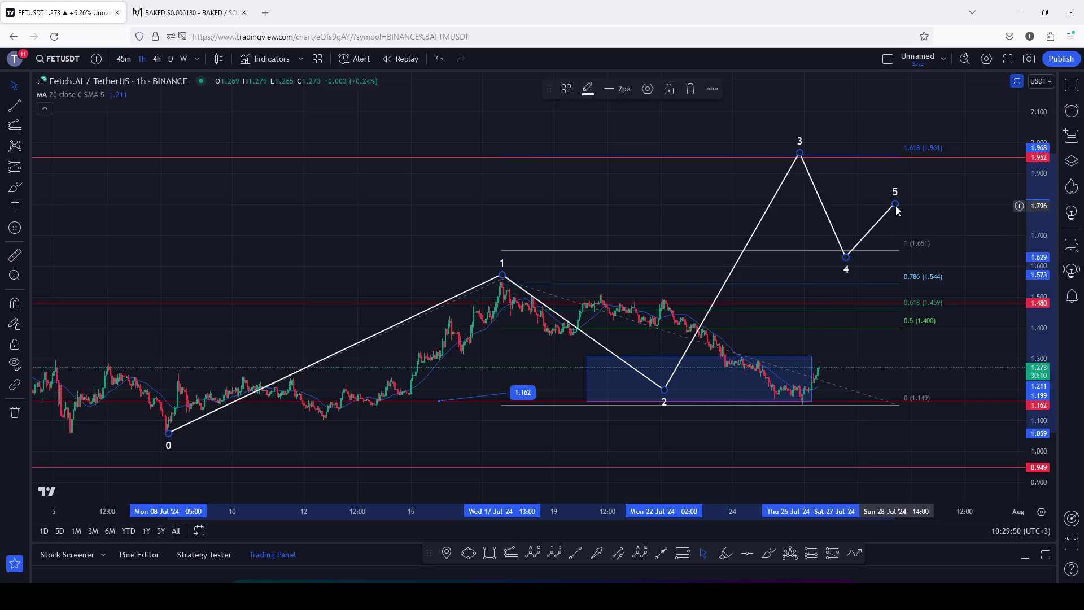
{"action": "left_click_drag", "start_coordinate": [895, 204], "coordinate": [938, 116]}
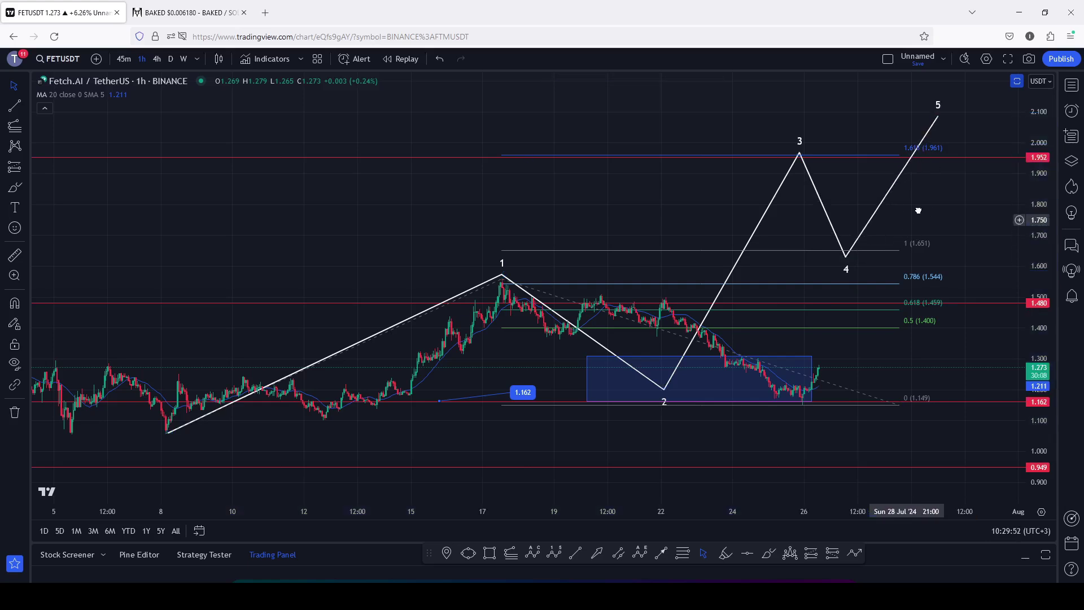
{"action": "mouse_move", "coordinate": [867, 247]}
{"action": "left_mouse_down"}
{"action": "mouse_move", "coordinate": [879, 223]}
{"action": "mouse_move", "coordinate": [807, 219]}
{"action": "left_mouse_up"}
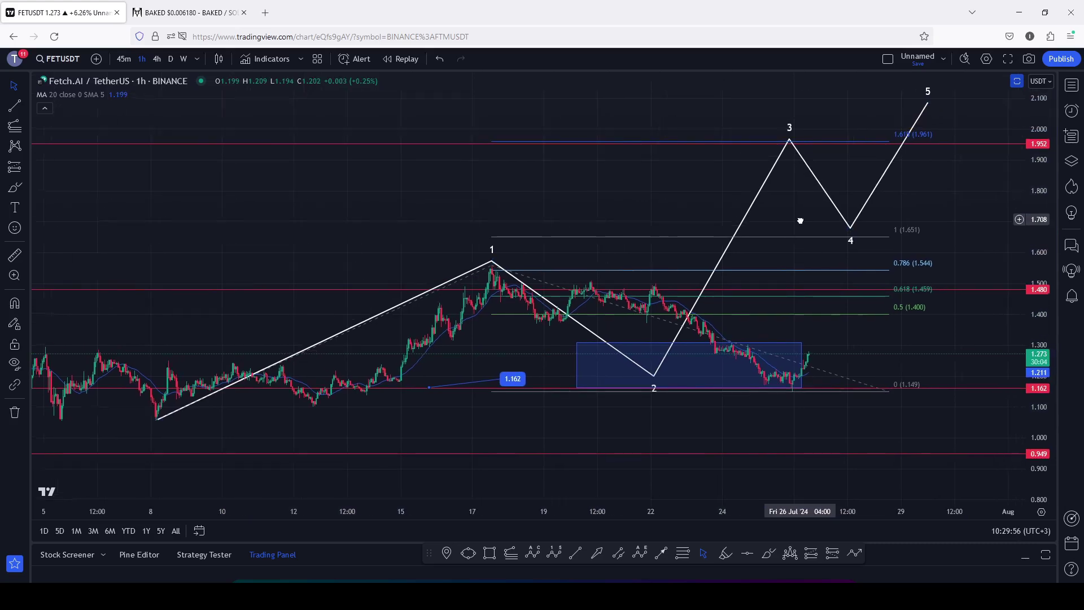
Delete the Fib extension levels and recentre the wave on the chart
{"action": "left_click", "coordinate": [887, 394]}
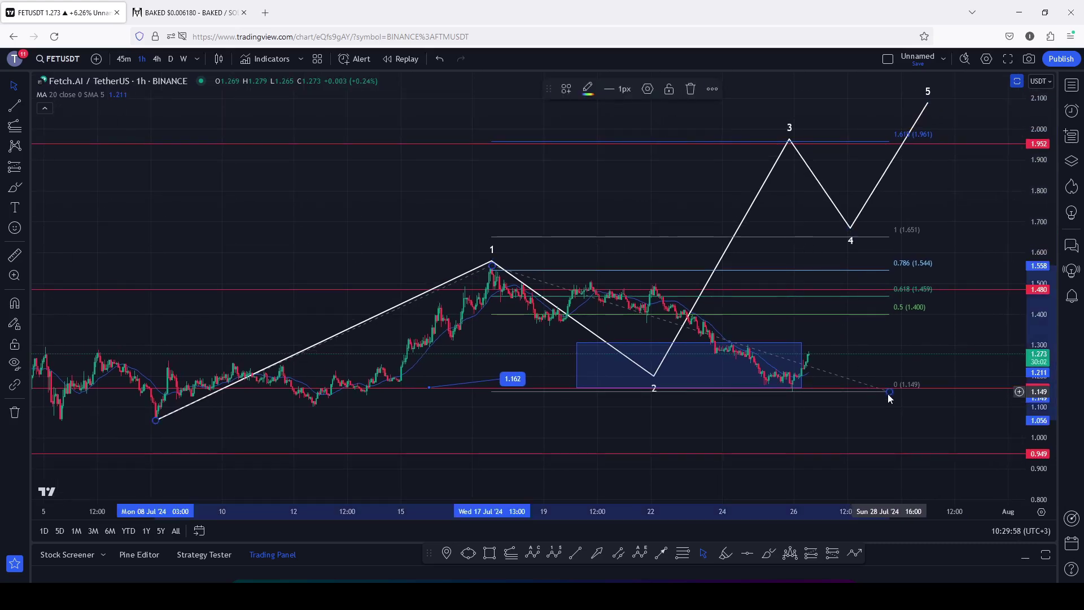
{"action": "left_click", "coordinate": [686, 86]}
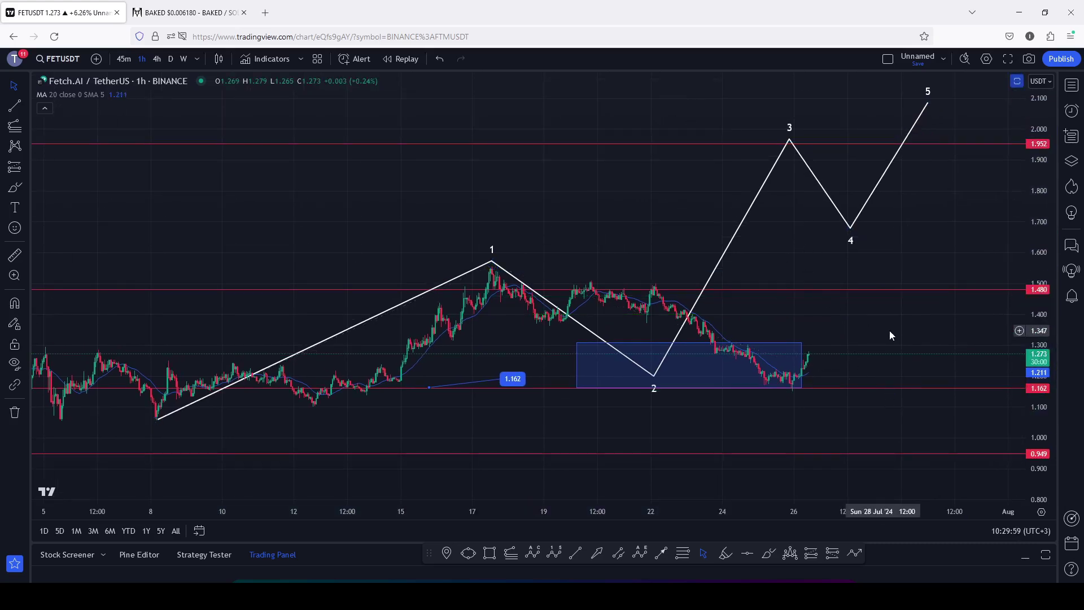
{"action": "left_click_drag", "start_coordinate": [891, 334], "coordinate": [837, 324]}
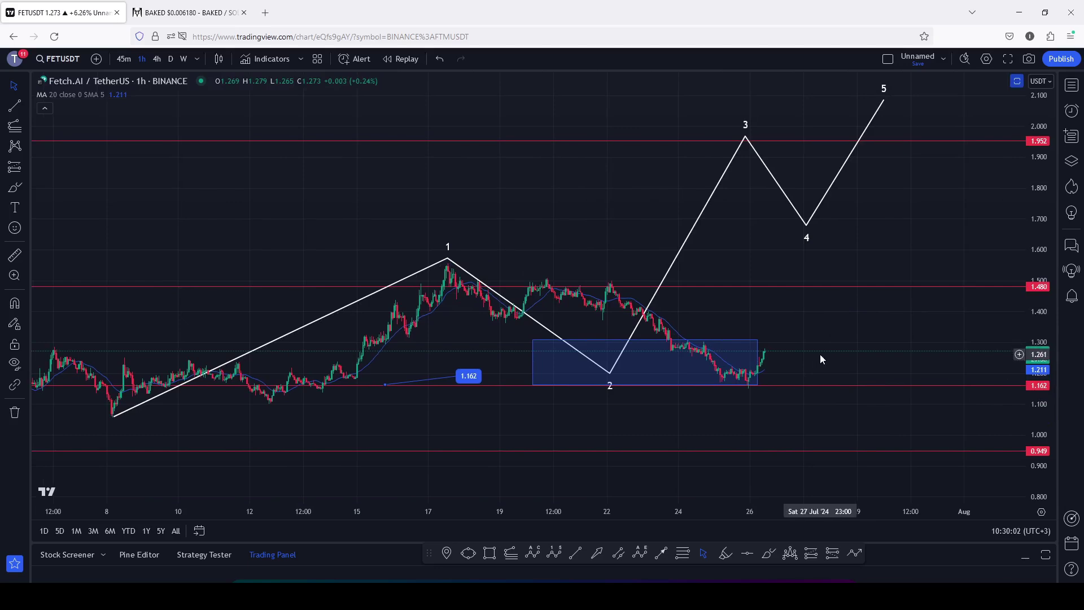
{"action": "left_click", "coordinate": [770, 557]}
{"action": "left_click_drag", "start_coordinate": [751, 386], "coordinate": [775, 261]}
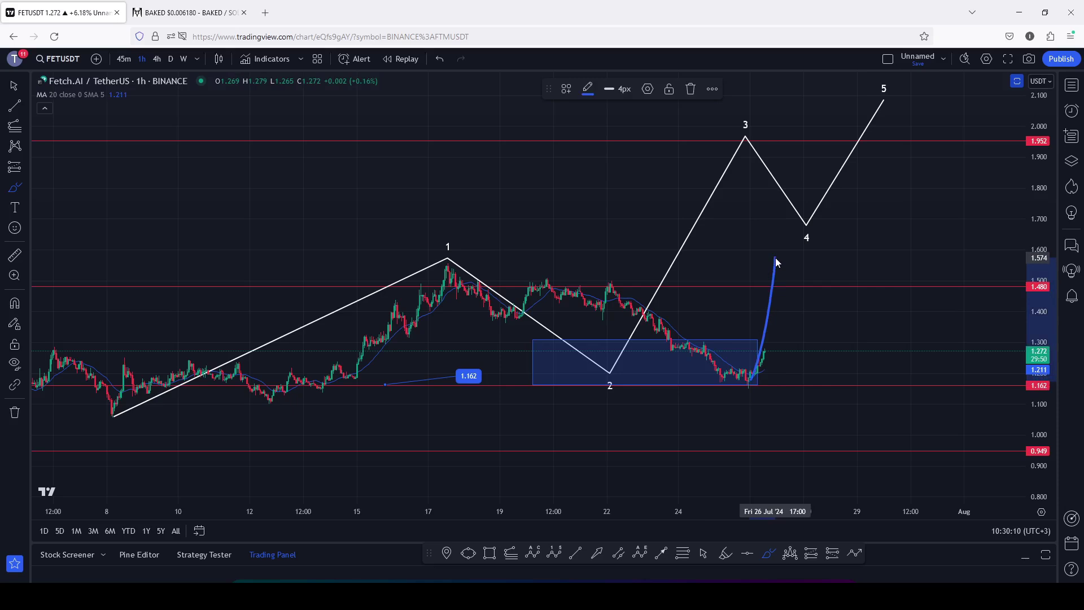
{"action": "mouse_move", "coordinate": [775, 260]}
{"action": "left_mouse_down"}
{"action": "mouse_move", "coordinate": [799, 291]}
{"action": "mouse_move", "coordinate": [825, 223]}
{"action": "left_mouse_up"}
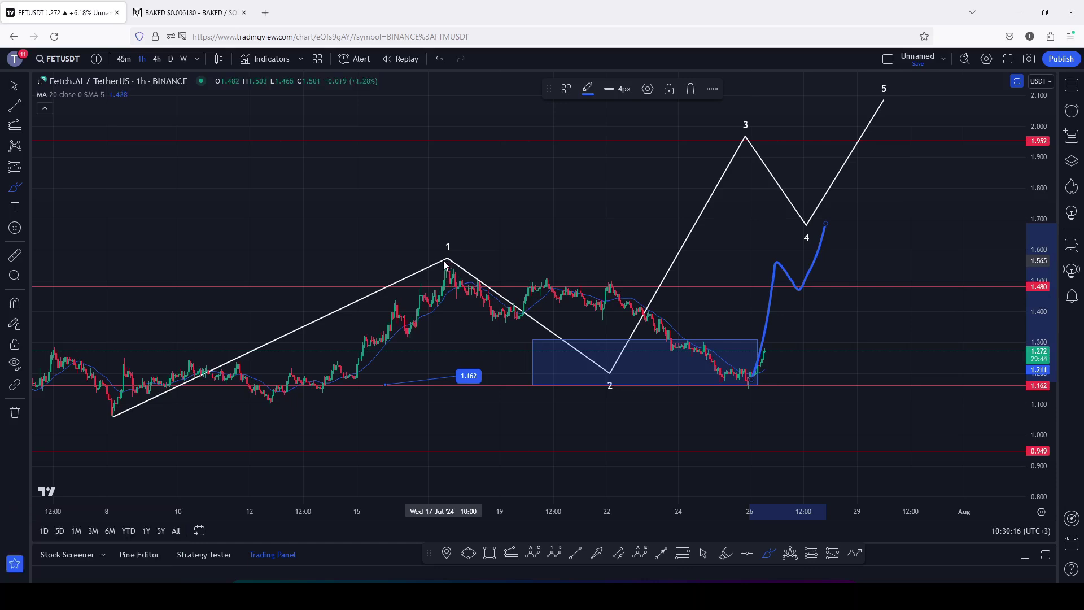
{"action": "left_click_drag", "start_coordinate": [440, 260], "coordinate": [802, 268]}
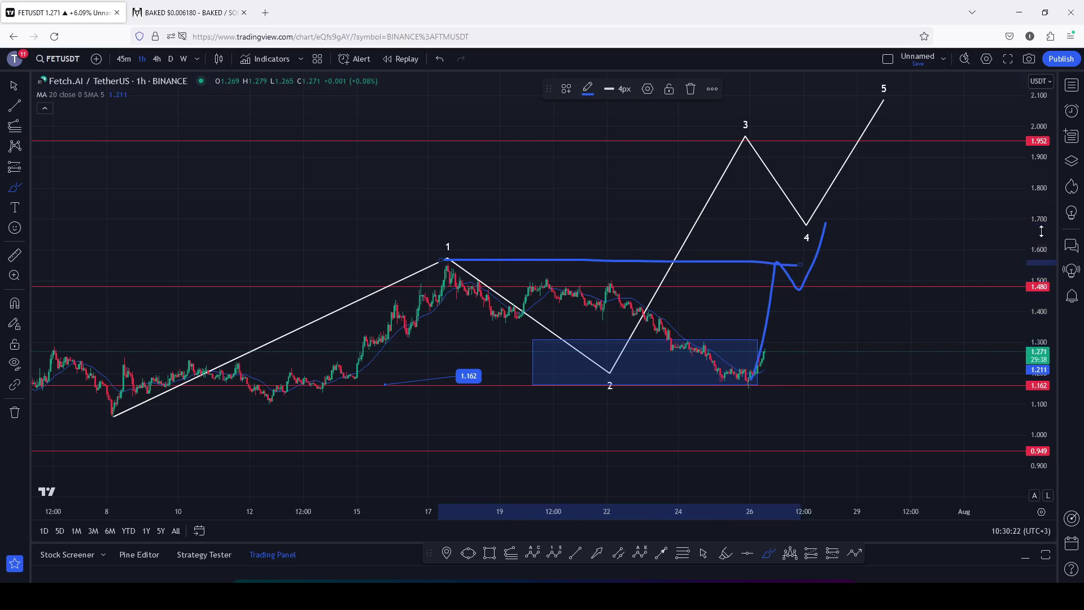
{"action": "left_click_drag", "start_coordinate": [1041, 231], "coordinate": [1040, 249]}
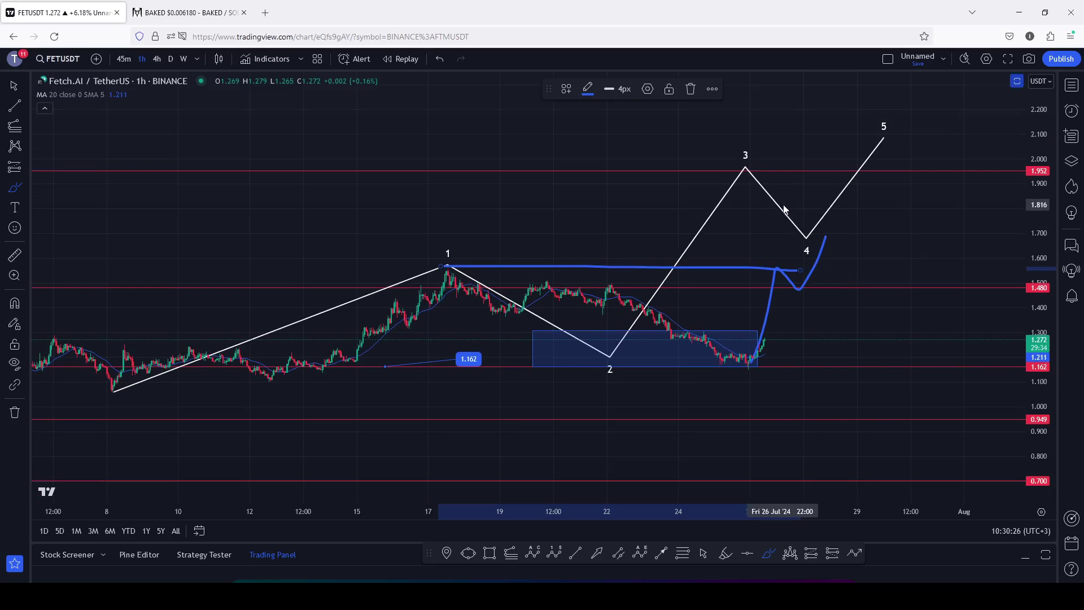
{"action": "mouse_move", "coordinate": [733, 134]}
{"action": "left_mouse_down"}
{"action": "mouse_move", "coordinate": [729, 195]}
{"action": "mouse_move", "coordinate": [771, 152]}
{"action": "mouse_move", "coordinate": [748, 131]}
{"action": "left_mouse_up"}
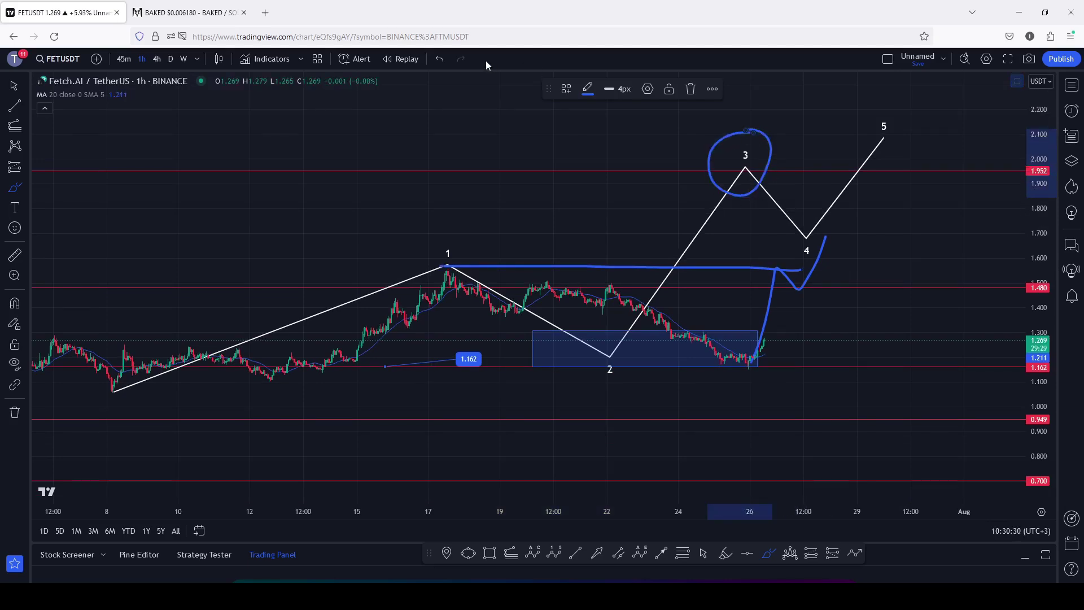
{"action": "left_click", "coordinate": [439, 60]}
{"action": "left_click", "coordinate": [439, 60]}
{"action": "left_click", "coordinate": [439, 60]}
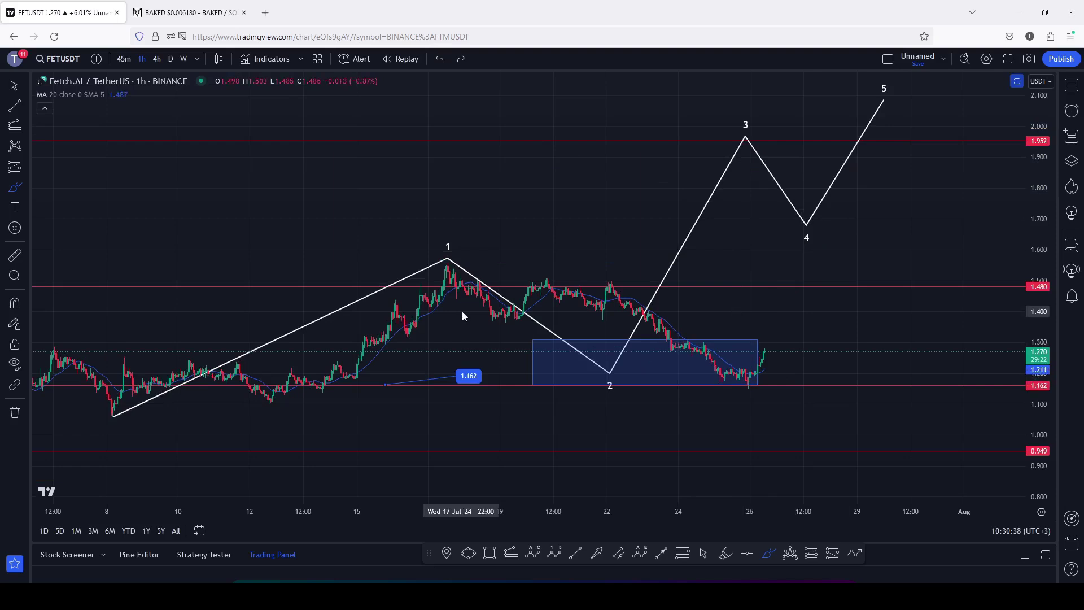
Switch FETUSDT to the 1-day timeframe and compress the price axis to show the full rally
{"action": "left_click", "coordinate": [172, 59]}
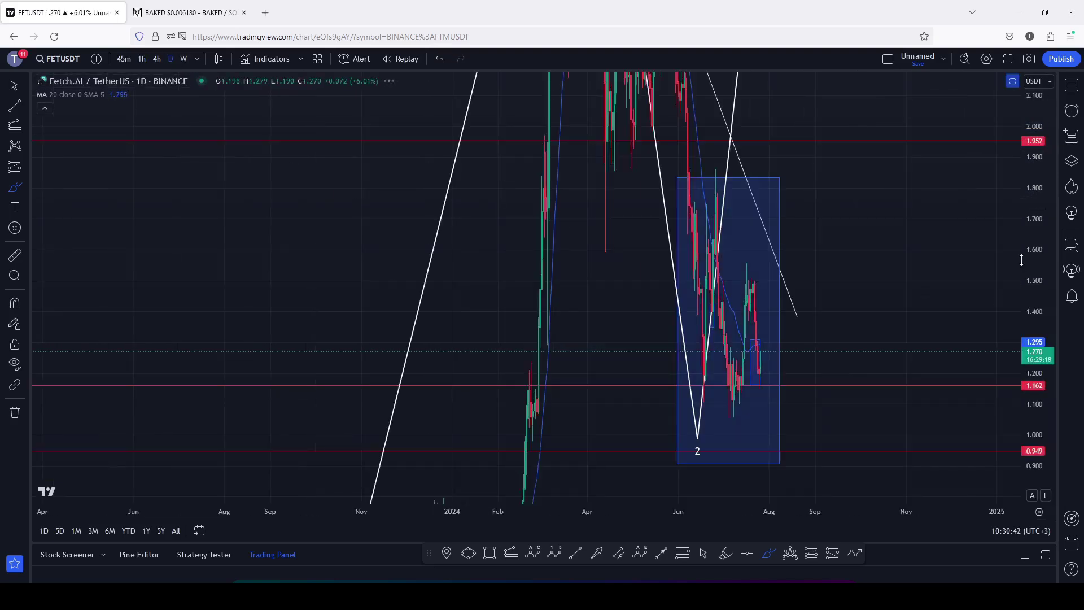
{"action": "left_click_drag", "start_coordinate": [1048, 238], "coordinate": [1031, 303]}
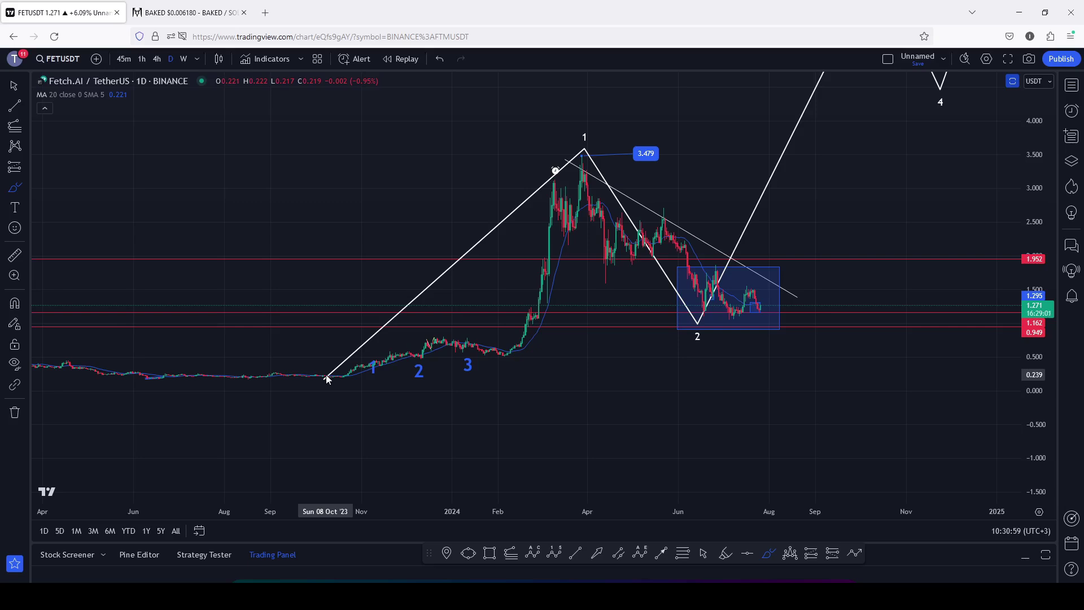
{"action": "mouse_move", "coordinate": [326, 377]}
{"action": "left_mouse_down"}
{"action": "mouse_move", "coordinate": [514, 237]}
{"action": "mouse_move", "coordinate": [598, 150]}
{"action": "left_mouse_up"}
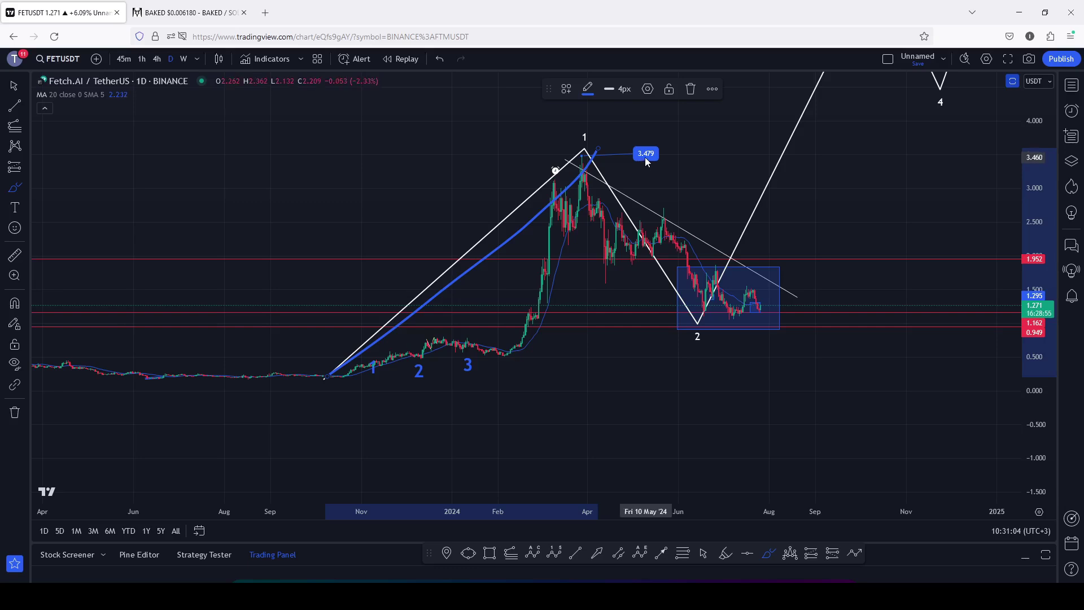
{"action": "left_click", "coordinate": [689, 89]}
{"action": "mouse_move", "coordinate": [579, 115]}
{"action": "left_mouse_down"}
{"action": "mouse_move", "coordinate": [551, 142]}
{"action": "mouse_move", "coordinate": [608, 150]}
{"action": "mouse_move", "coordinate": [594, 112]}
{"action": "left_mouse_up"}
{"action": "left_click", "coordinate": [690, 89]}
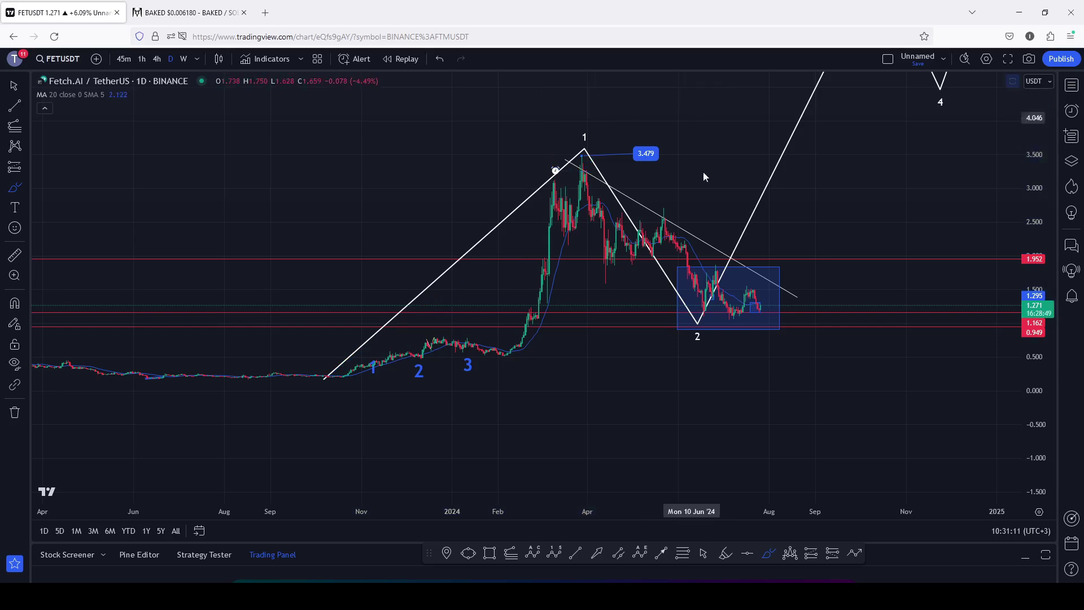
{"action": "mouse_move", "coordinate": [706, 291]}
{"action": "left_mouse_down"}
{"action": "mouse_move", "coordinate": [664, 321]}
{"action": "mouse_move", "coordinate": [690, 362]}
{"action": "mouse_move", "coordinate": [734, 326]}
{"action": "mouse_move", "coordinate": [691, 296]}
{"action": "left_mouse_up"}
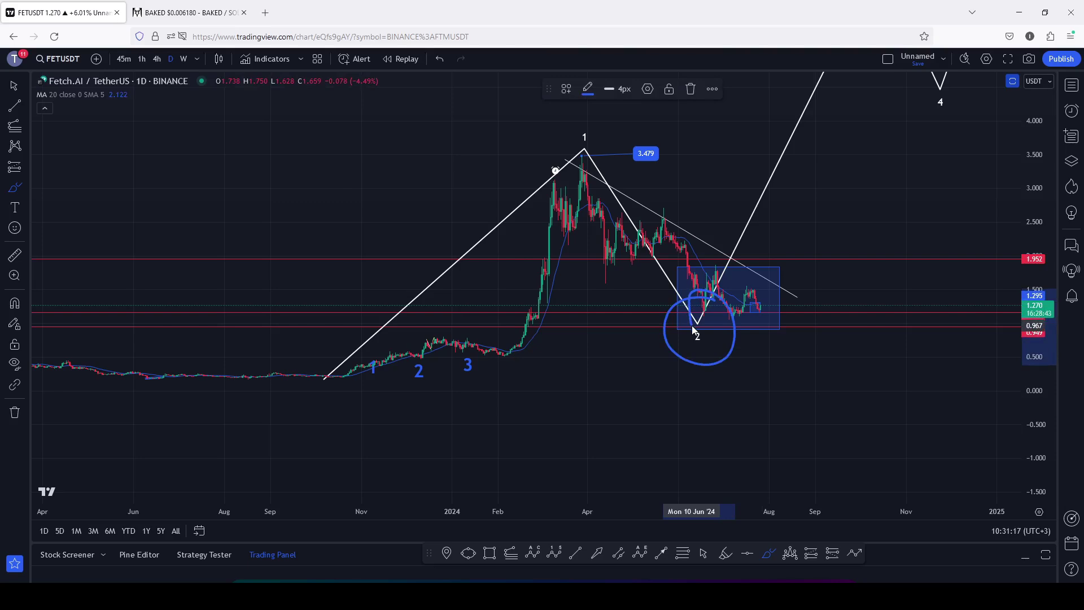
{"action": "mouse_move", "coordinate": [692, 325]}
{"action": "left_mouse_down"}
{"action": "mouse_move", "coordinate": [730, 267]}
{"action": "mouse_move", "coordinate": [747, 316]}
{"action": "mouse_move", "coordinate": [771, 272]}
{"action": "left_mouse_up"}
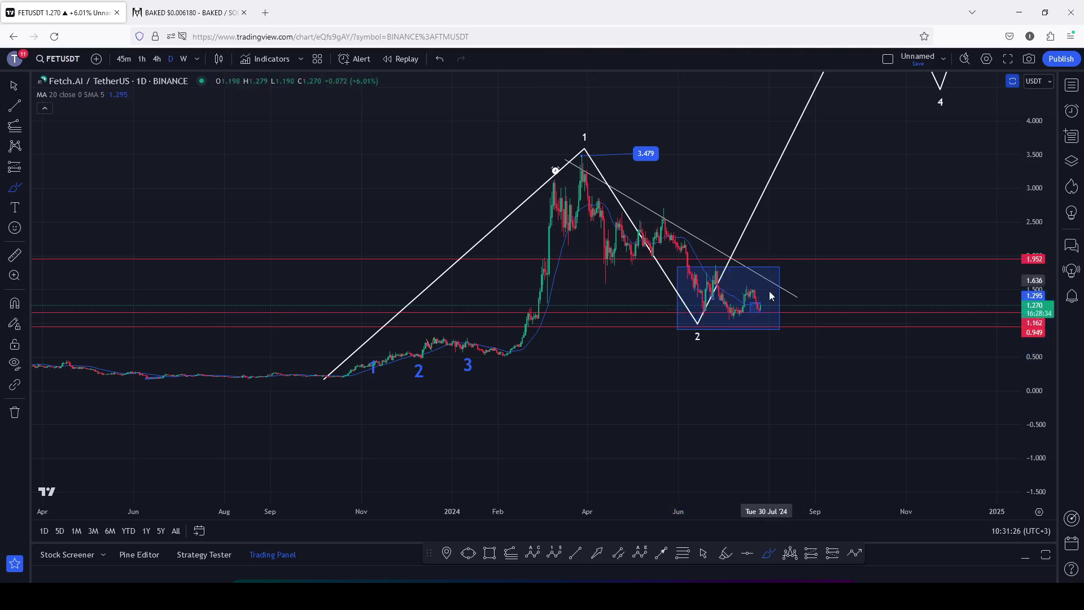
{"action": "left_click", "coordinate": [703, 553]}
Draw a Fib extension from the Oct '23 low via the March peak to the June low, 1.618 at 6.349
{"action": "left_click_drag", "start_coordinate": [818, 377], "coordinate": [801, 279]}
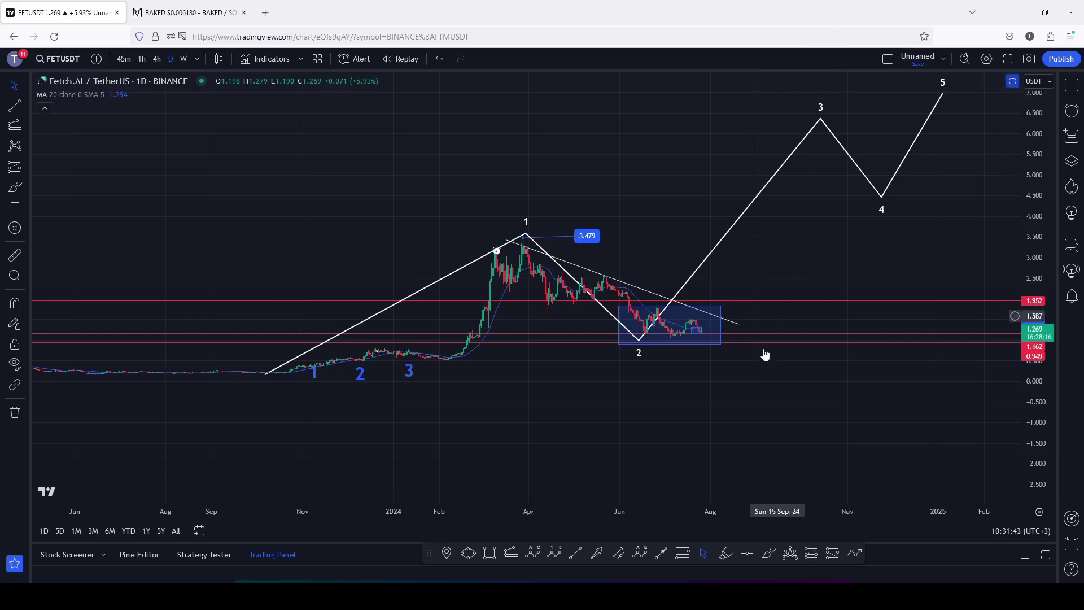
{"action": "left_click", "coordinate": [510, 553]}
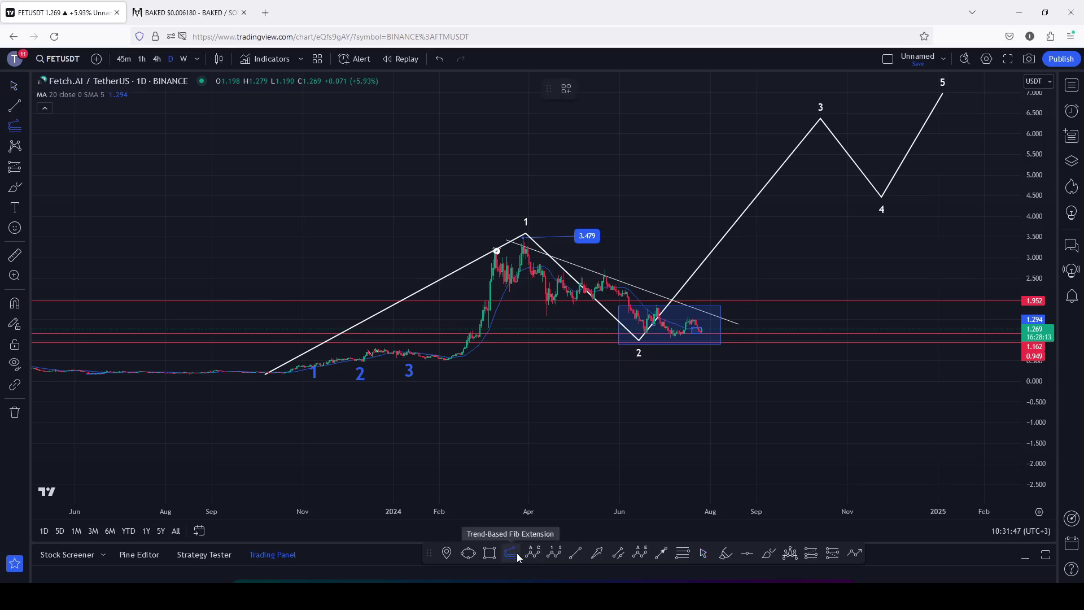
{"action": "left_click", "coordinate": [269, 371]}
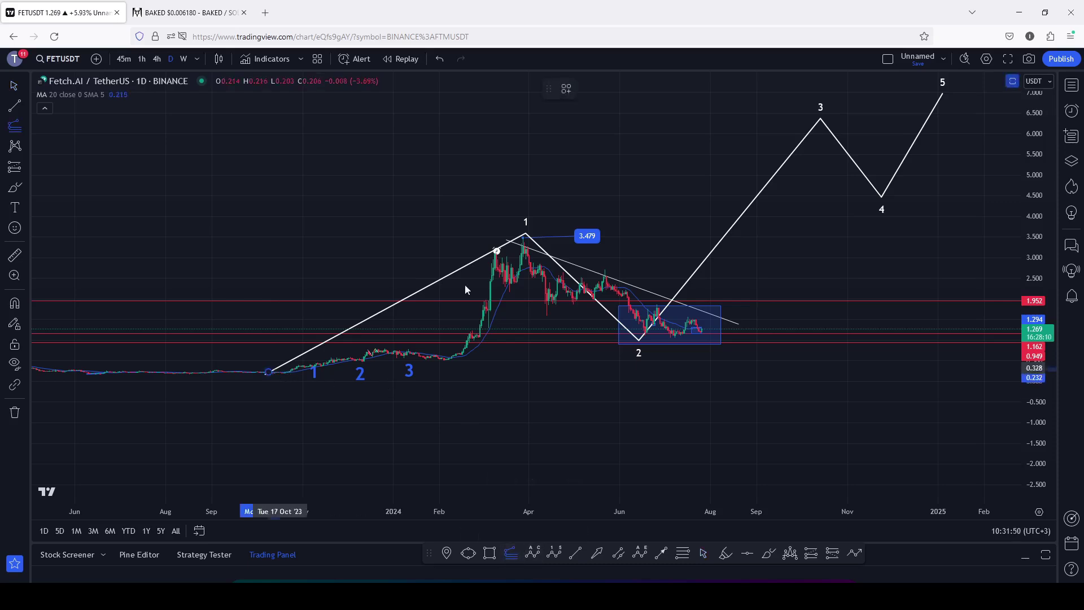
{"action": "left_click", "coordinate": [524, 238]}
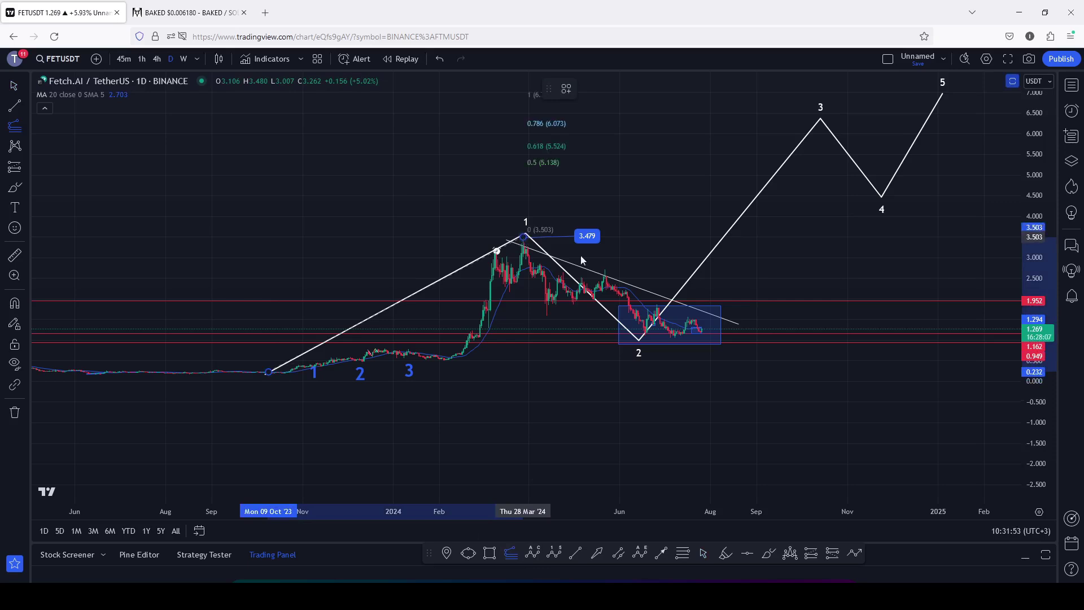
{"action": "left_click", "coordinate": [889, 338]}
Place daily wave 4 on the 1 level (4.324) and raise wave 5 to about 7.14
{"action": "left_click_drag", "start_coordinate": [965, 170], "coordinate": [939, 221]}
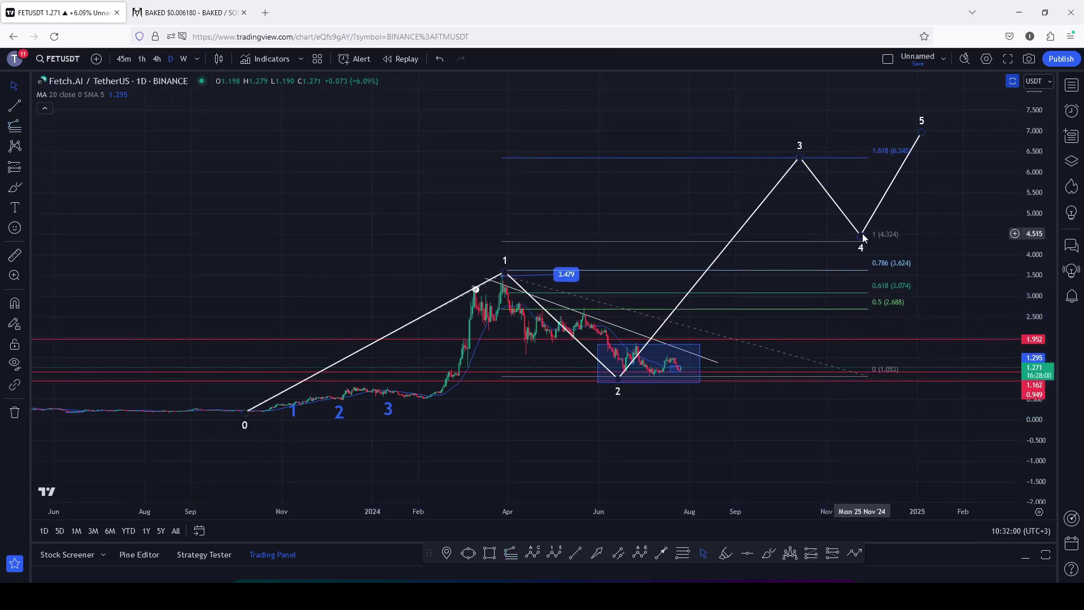
{"action": "left_click_drag", "start_coordinate": [858, 233], "coordinate": [851, 235]}
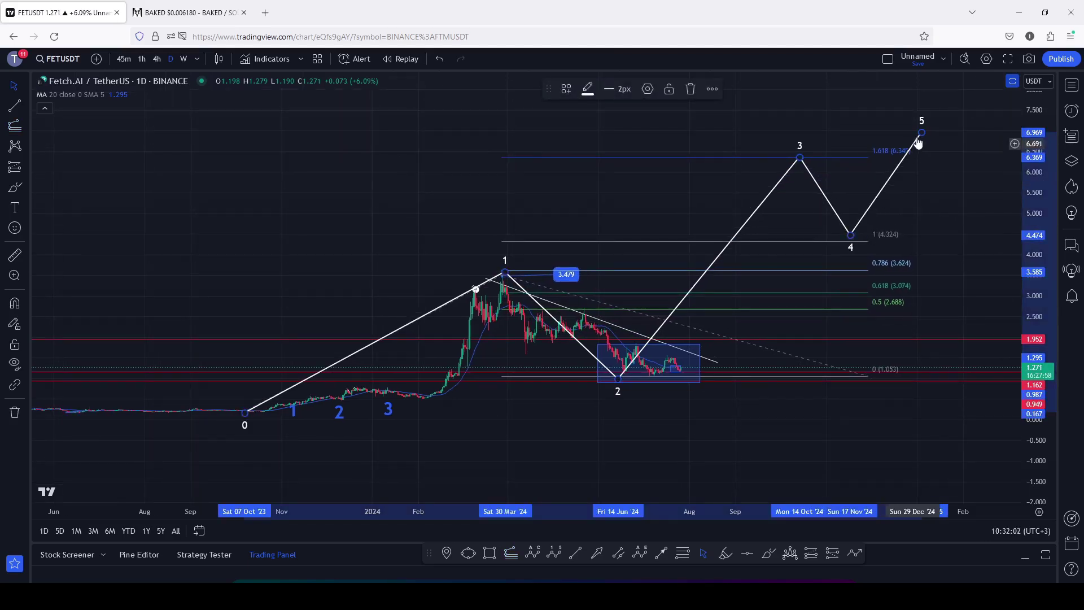
{"action": "left_click_drag", "start_coordinate": [923, 132], "coordinate": [946, 124]}
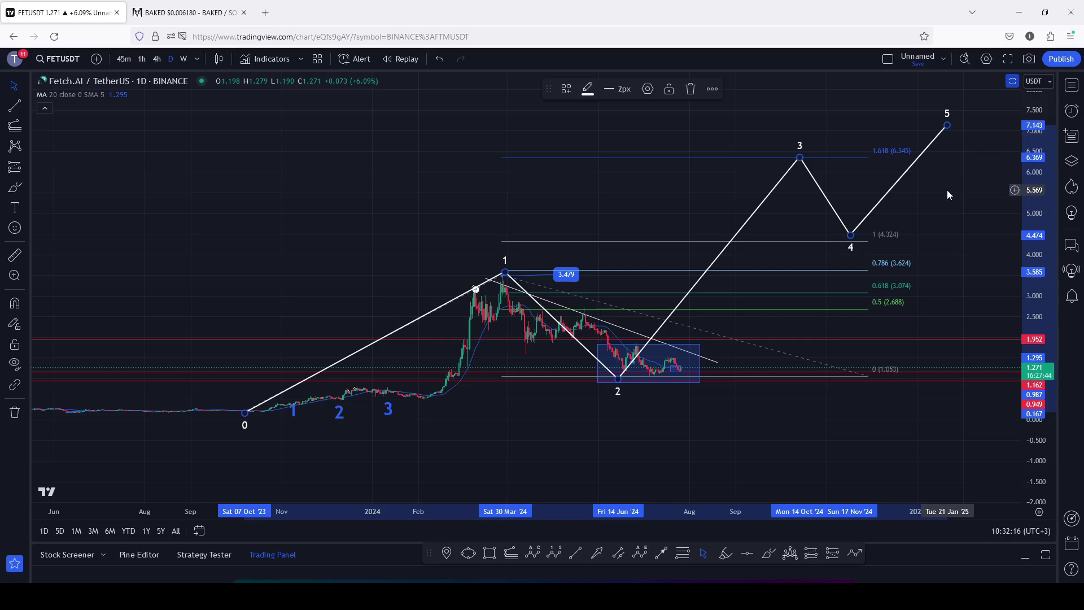
Restore the accidentally deleted wave drawing with undo, then delete the Fib extension
{"action": "left_click", "coordinate": [691, 89]}
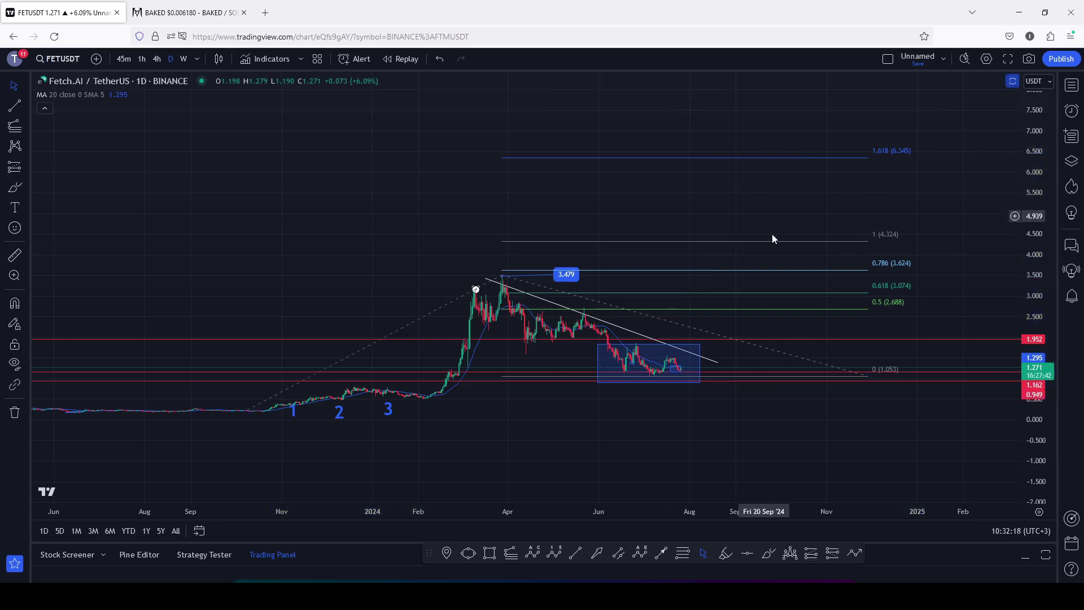
{"action": "left_click", "coordinate": [441, 59]}
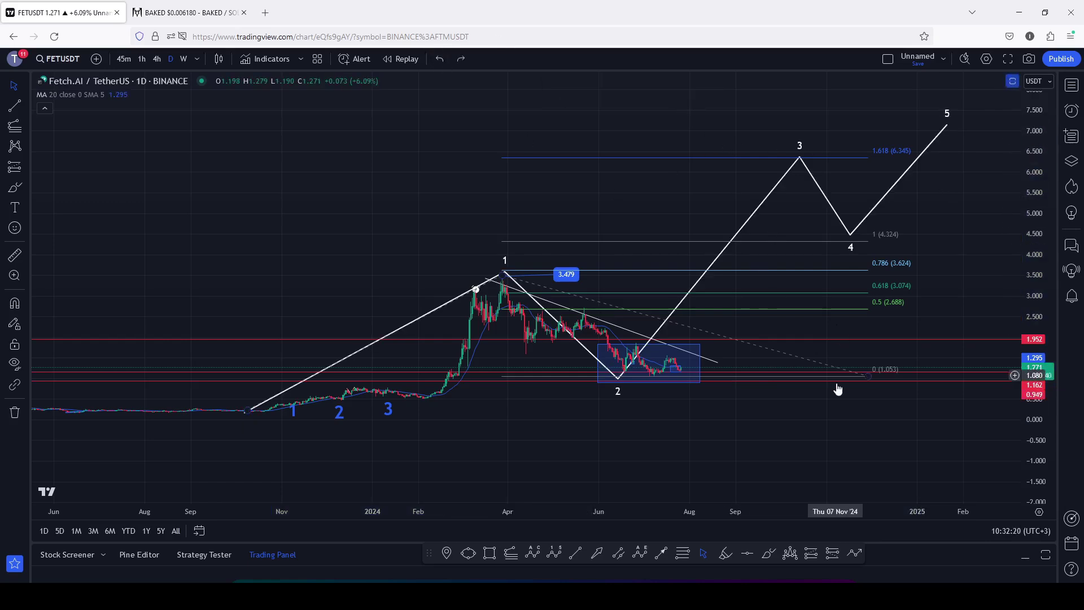
{"action": "left_click", "coordinate": [867, 375]}
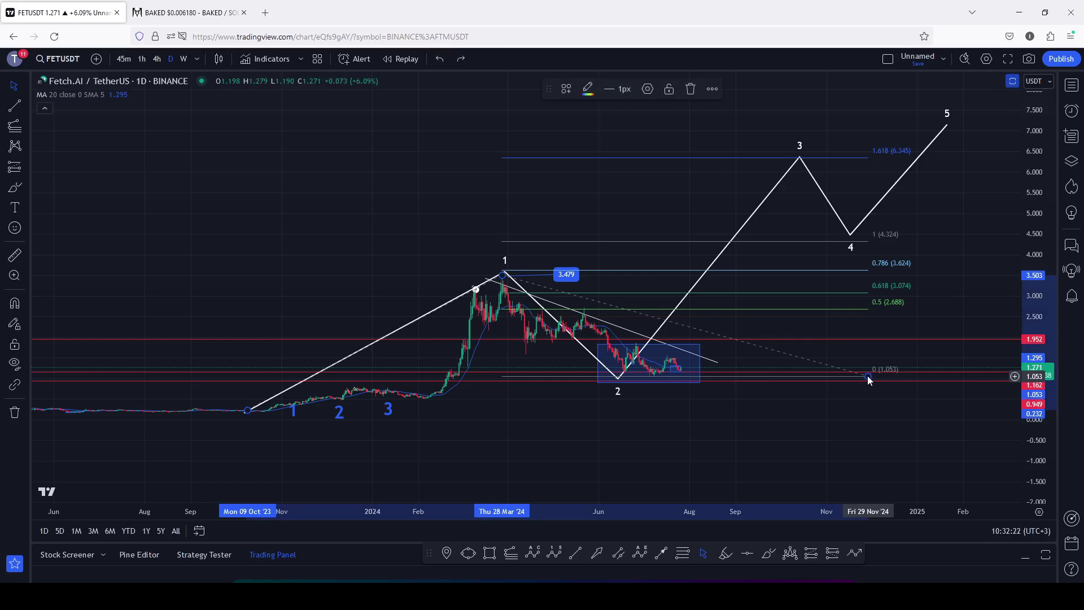
{"action": "left_click", "coordinate": [689, 93]}
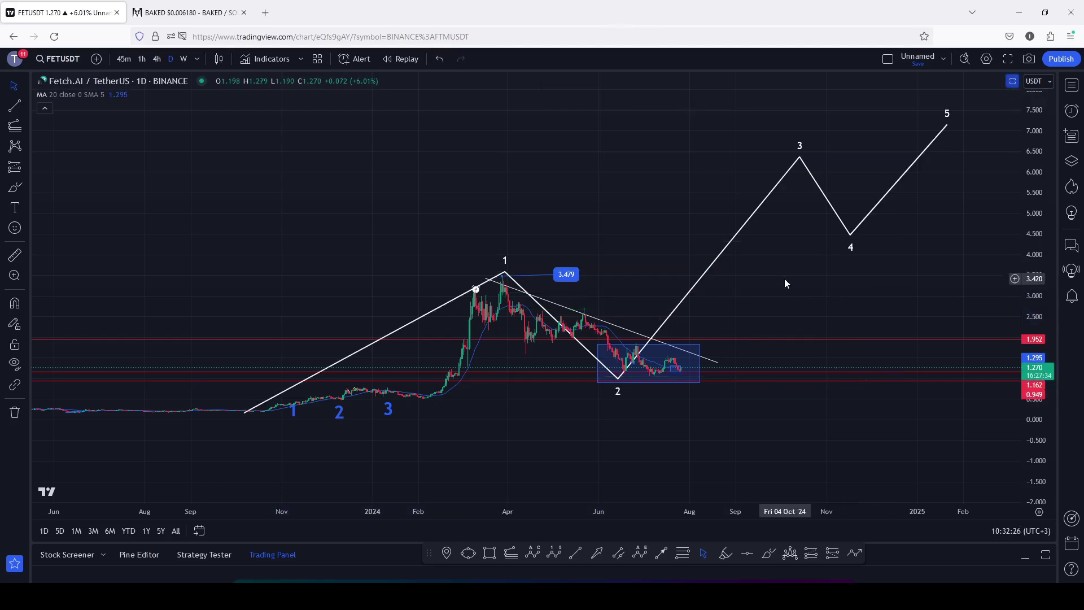